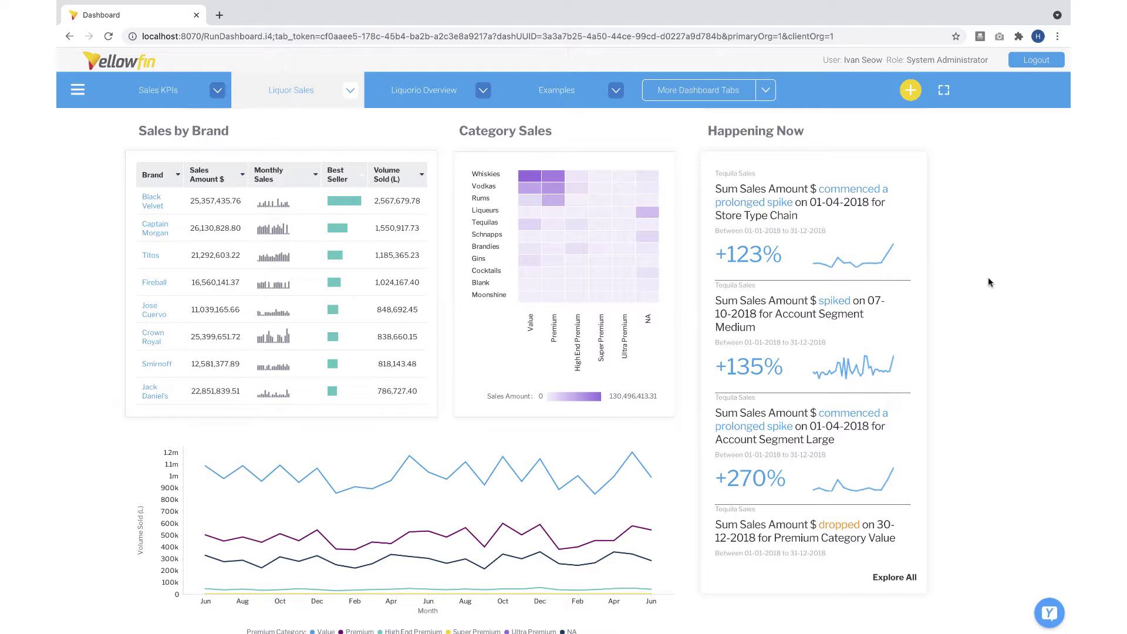
Step: Read the 'Winter has come…' spike story from the Essential Reading feed, then close it
scroll(988, 282, "up", 5)
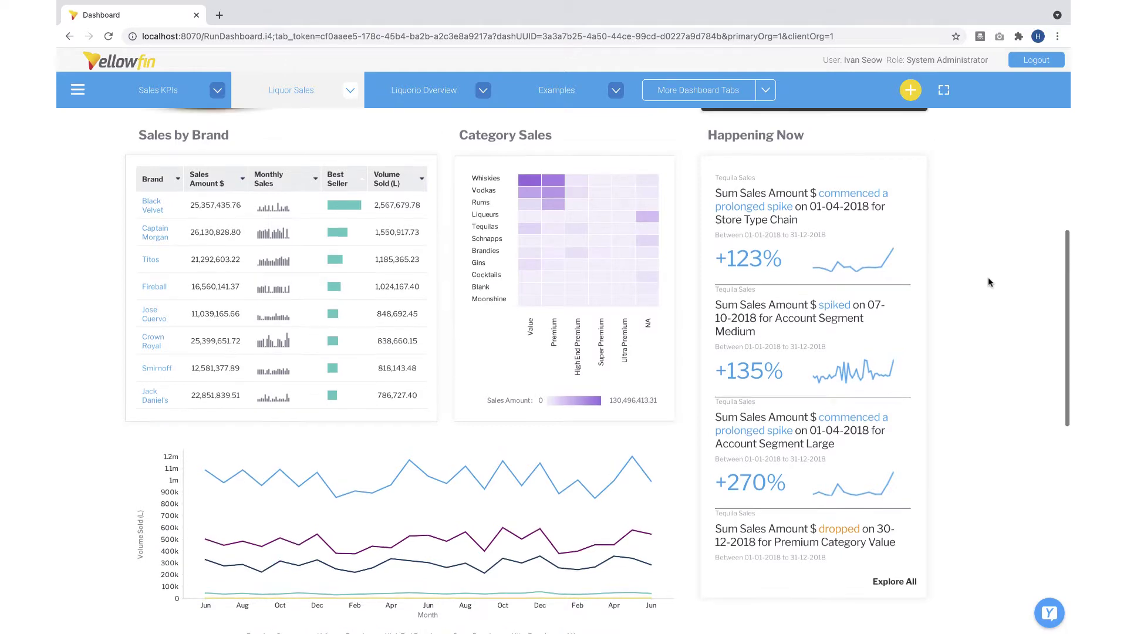
scroll(989, 279, "up", 2)
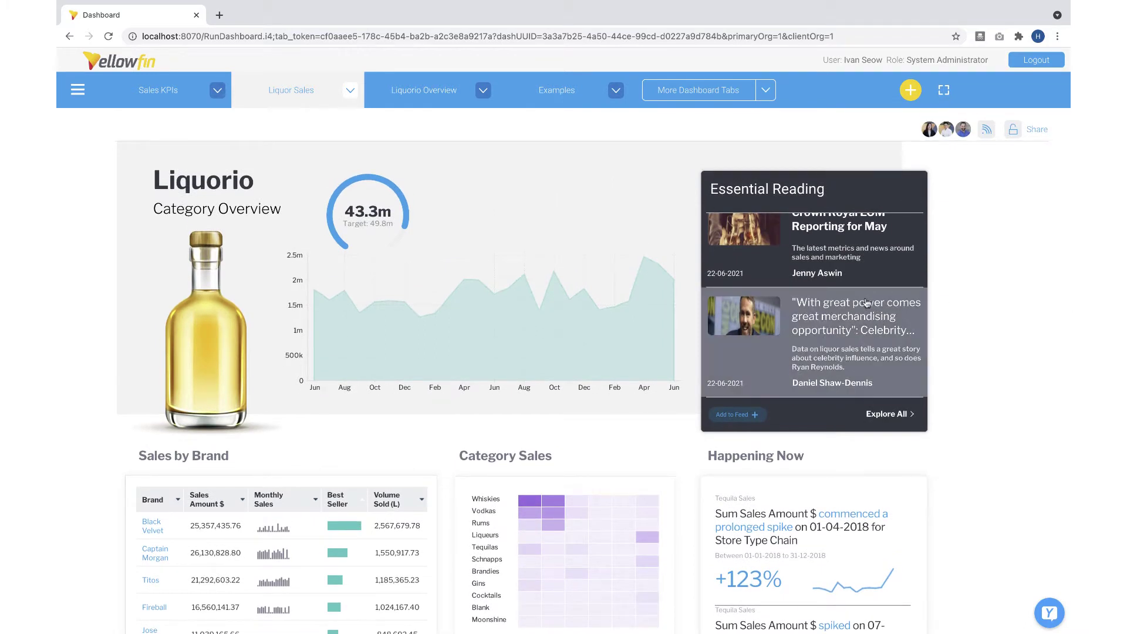
scroll(866, 302, "up", 3)
scroll(870, 297, "up", 1)
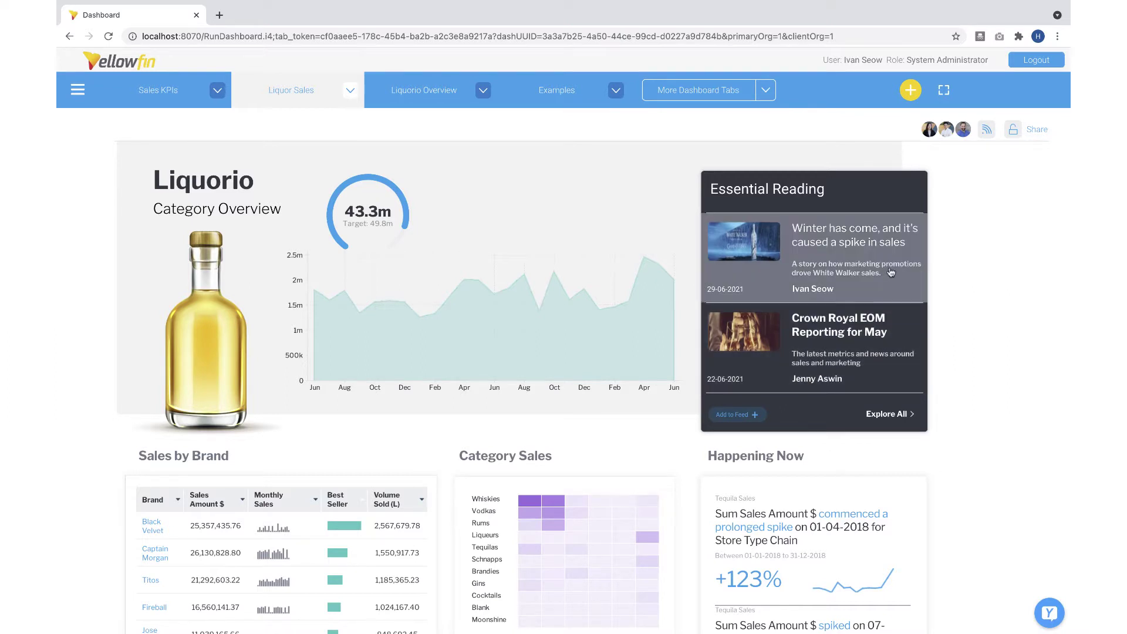
left_click(891, 271)
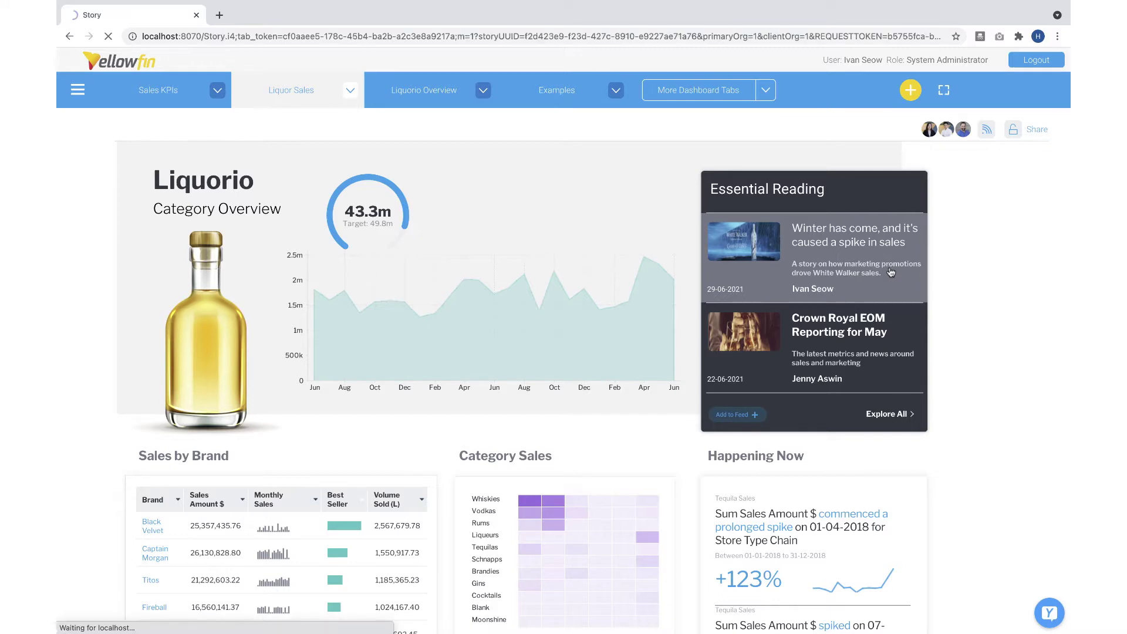
scroll(900, 464, "down", 5)
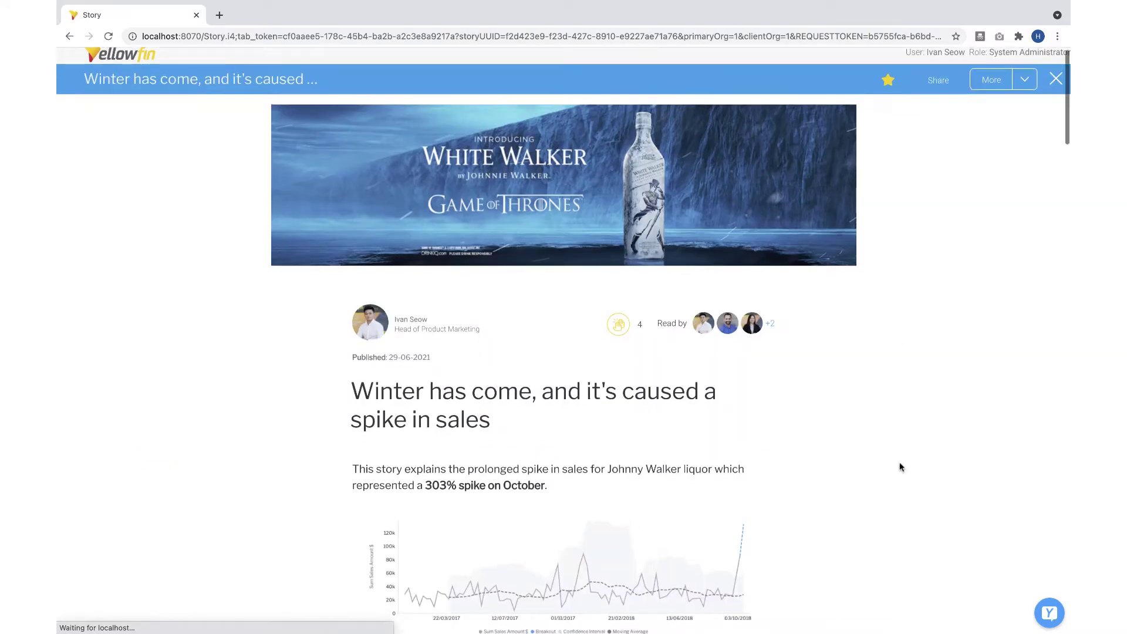
scroll(900, 466, "down", 8)
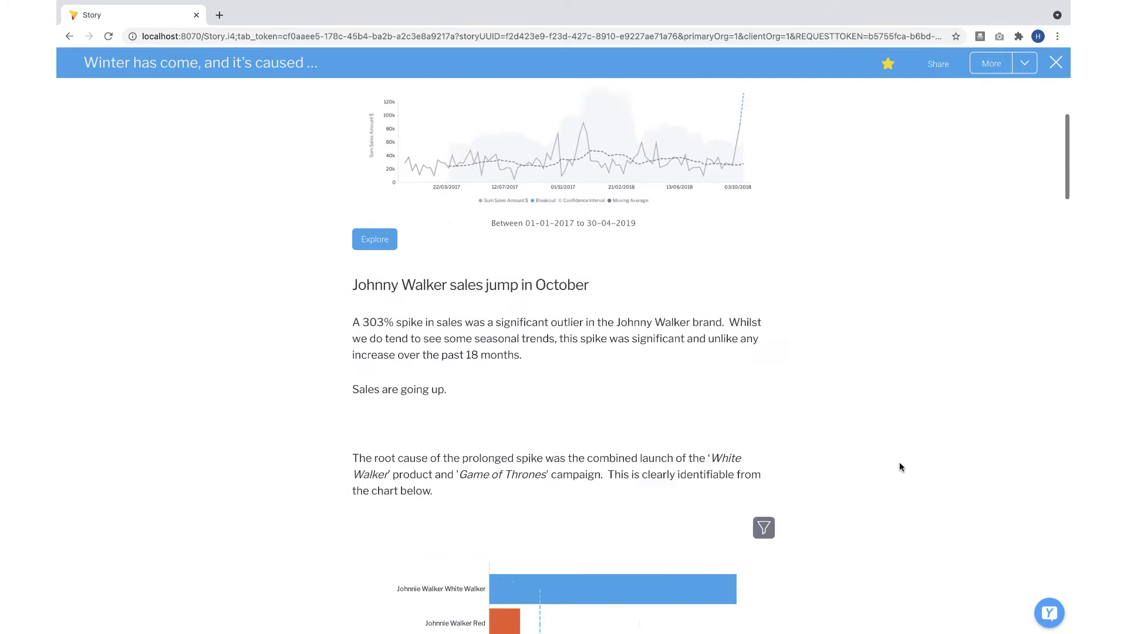
scroll(901, 466, "down", 3)
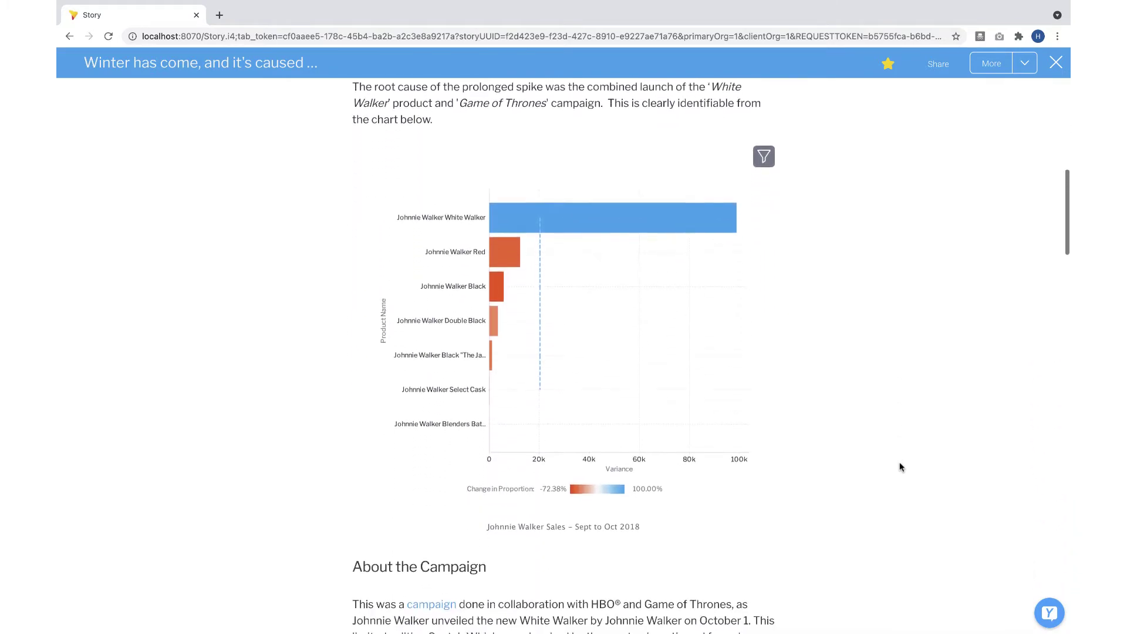
left_click(1056, 65)
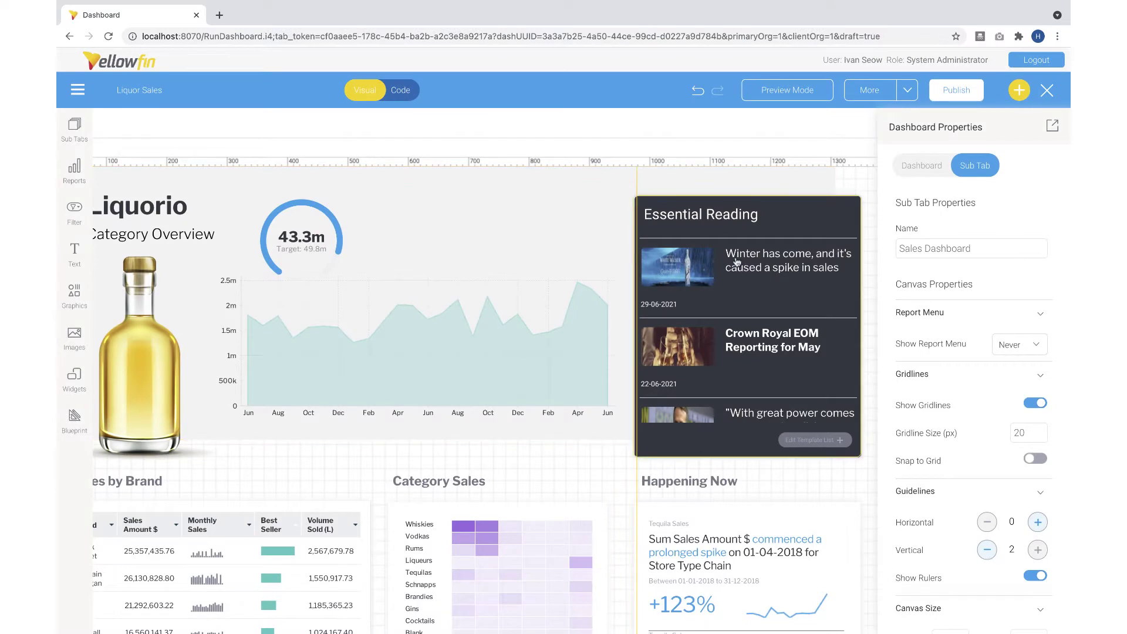
Step: Set the Essential Reading feed's sub folder to Sales Stories and turn on Show Author and Show Description
left_click(850, 230)
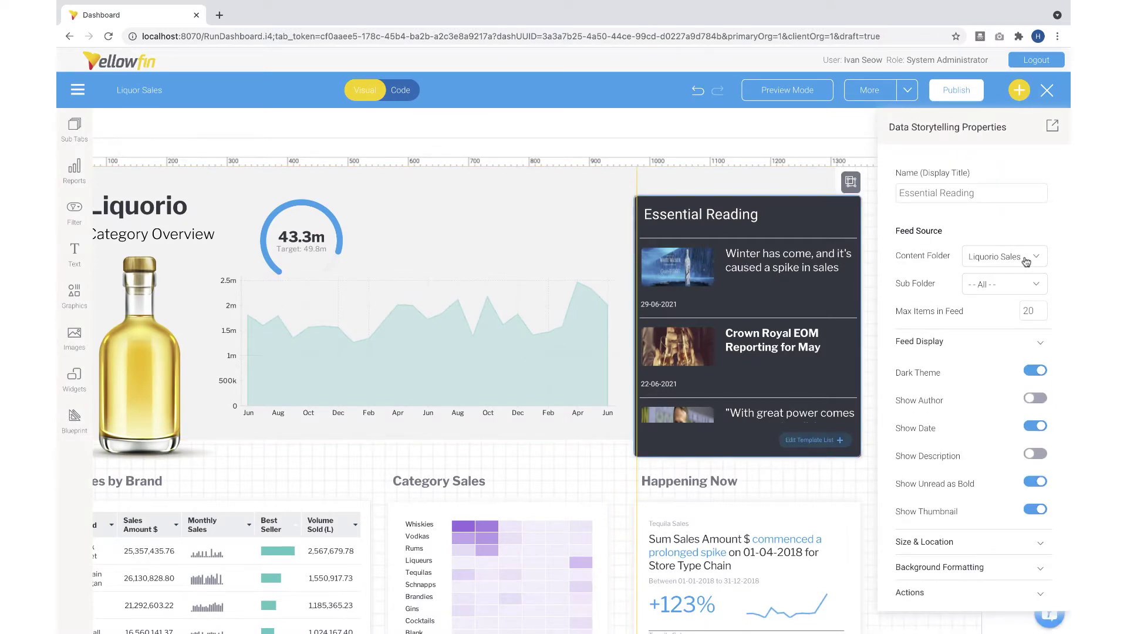
left_click(1036, 285)
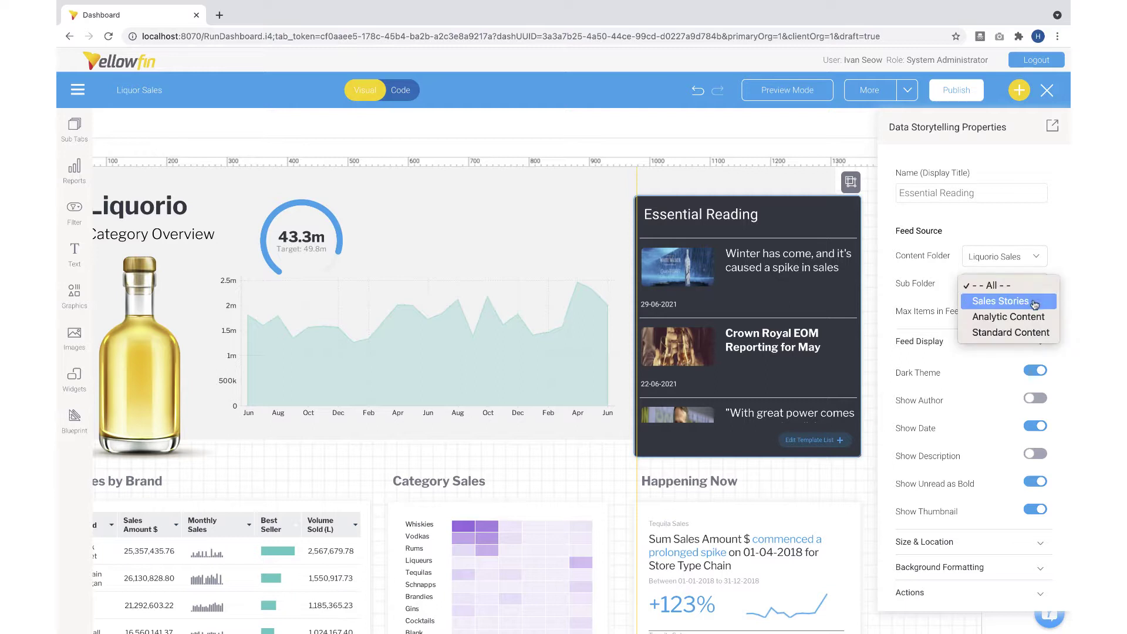
left_click(1034, 304)
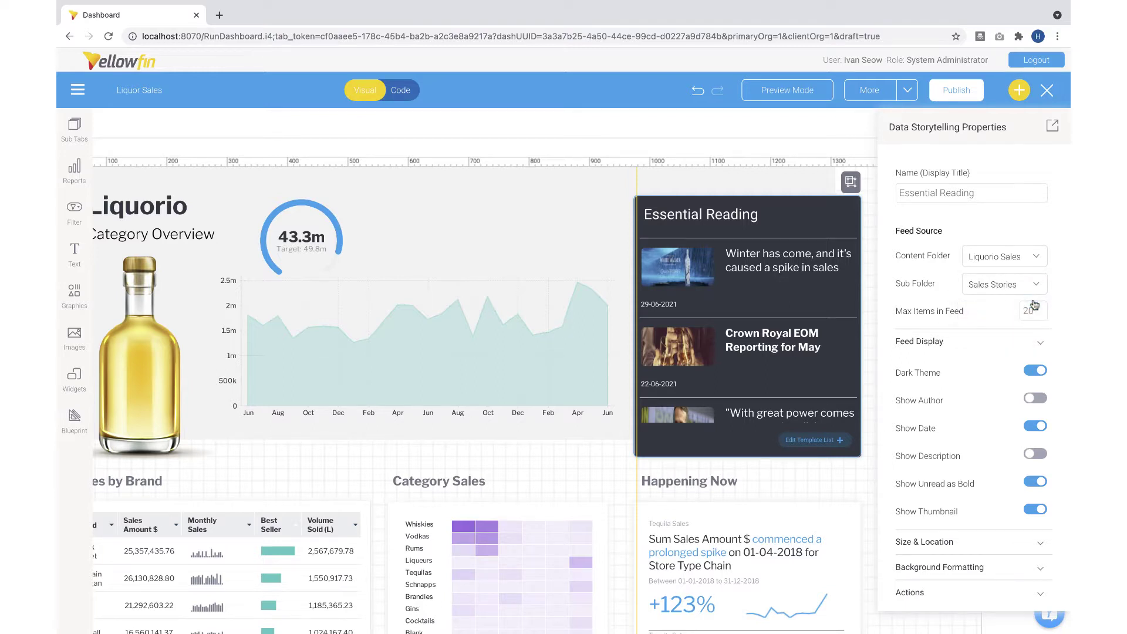
left_click(1035, 399)
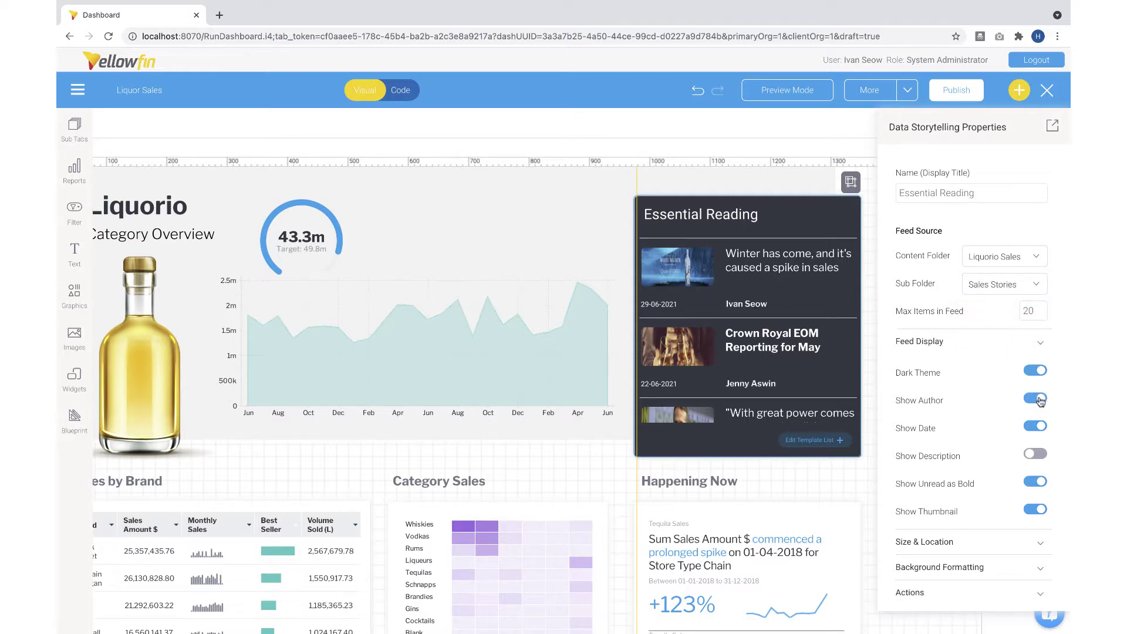
left_click(1040, 456)
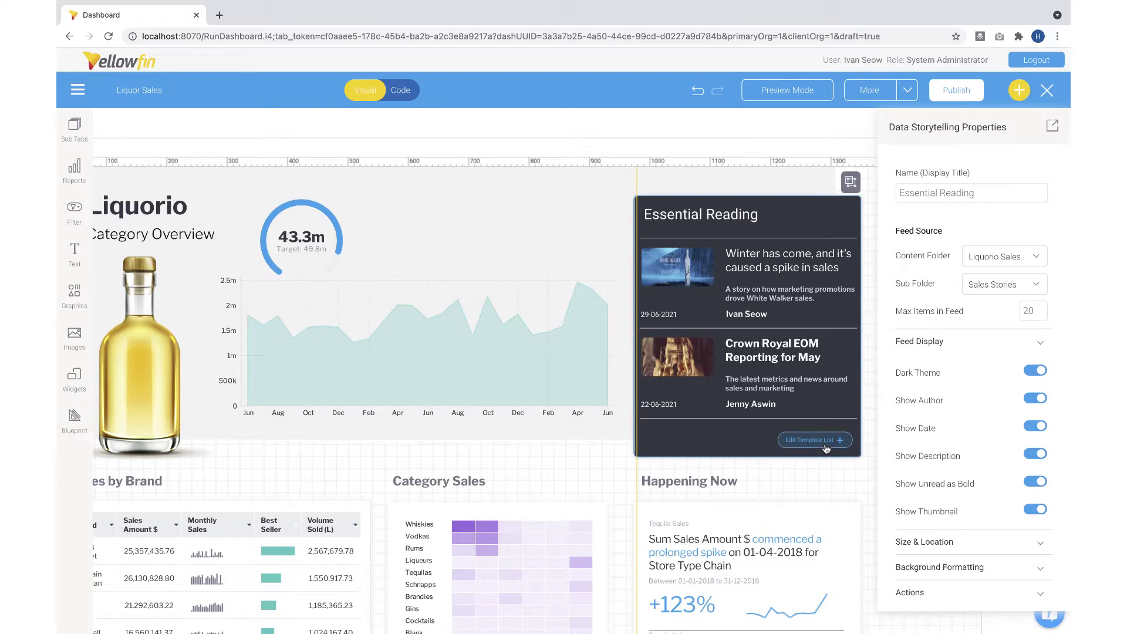
Step: Add the Crown Royal EOM story to the feed's template list, save it, and preview the dashboard
left_click(826, 448)
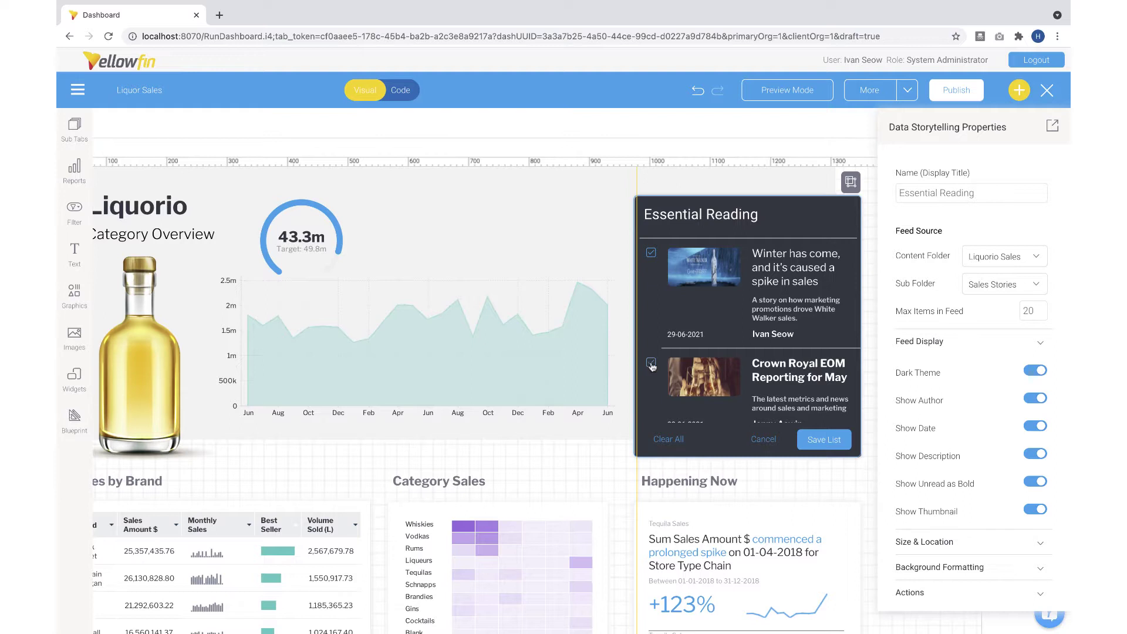
left_click(652, 364)
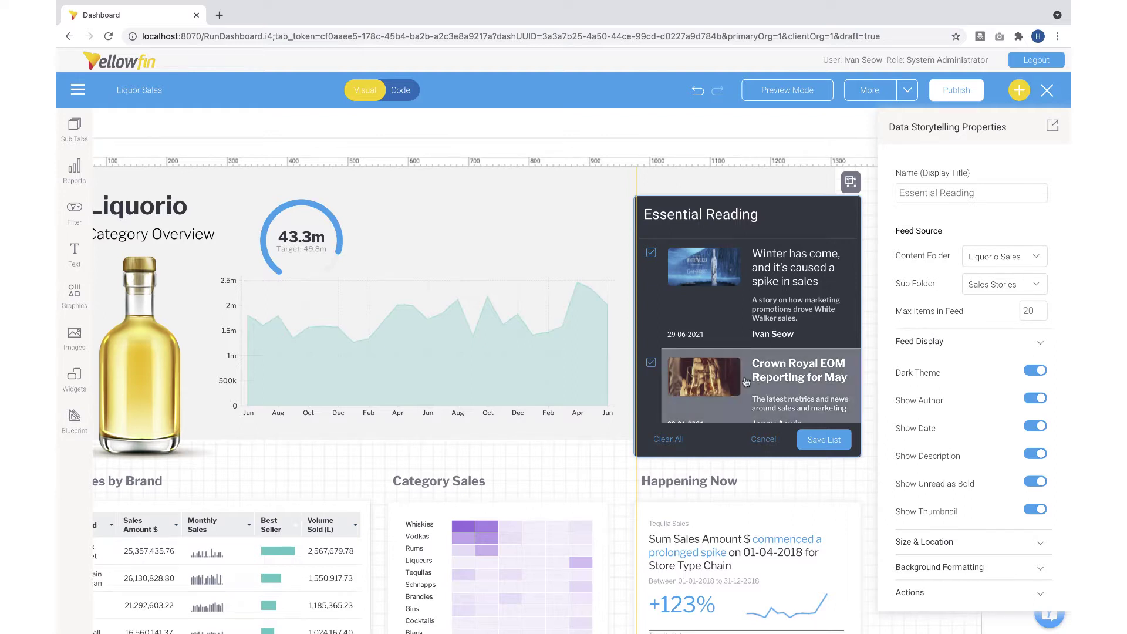
left_click(840, 448)
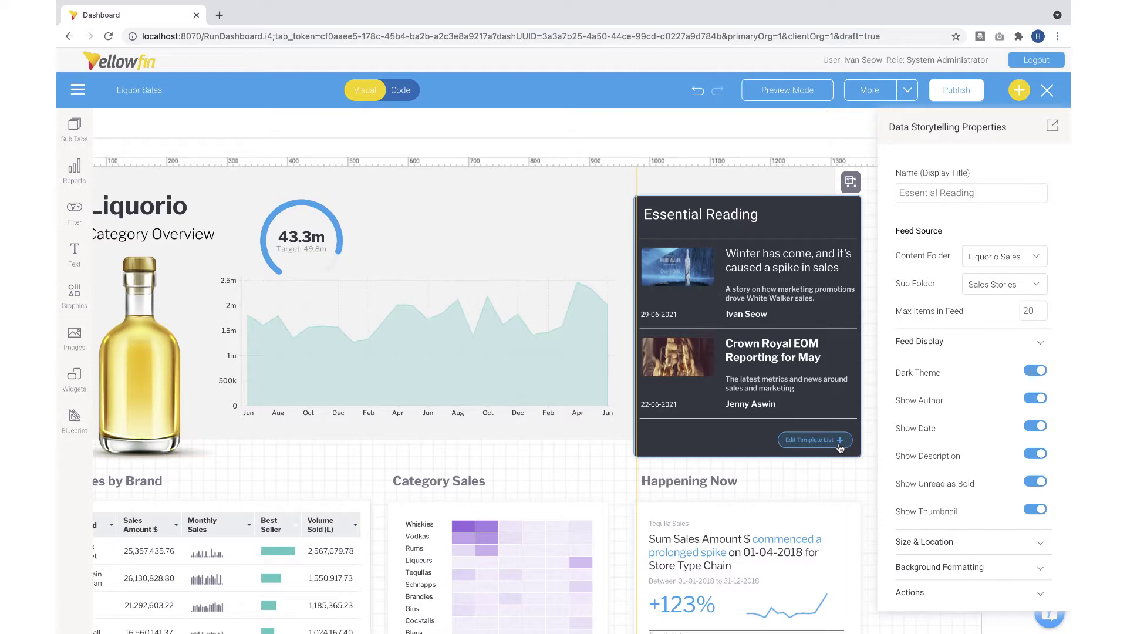
left_click(819, 94)
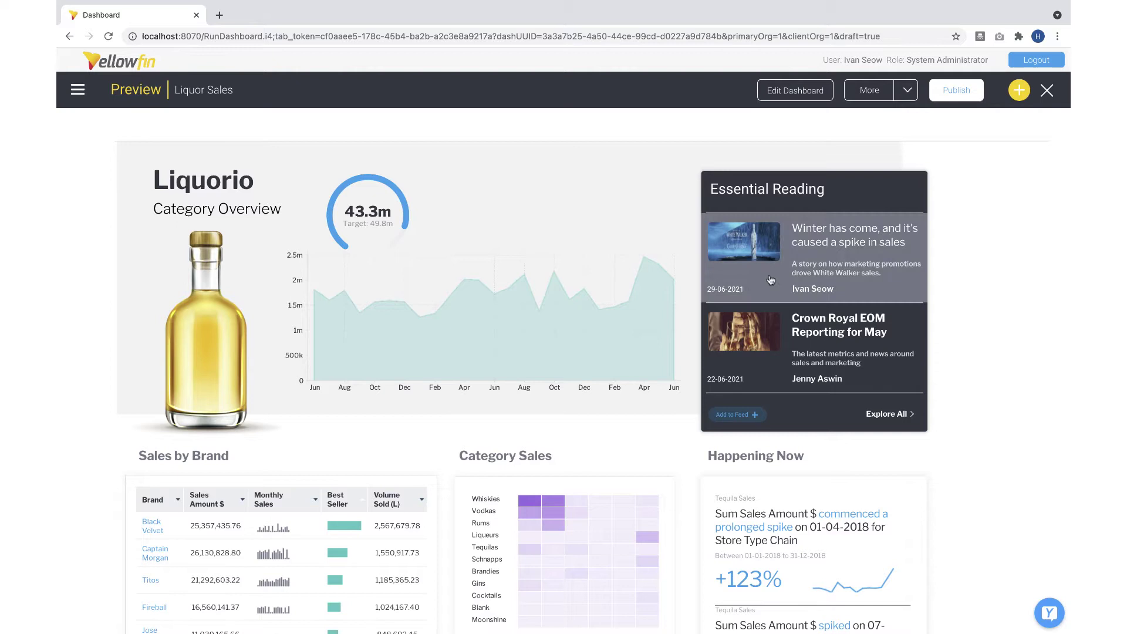
Step: Create a feed story from the Crown Royal EOM May template and retitle it 'Crown Royal EOM Reporting for June'
left_click(744, 416)
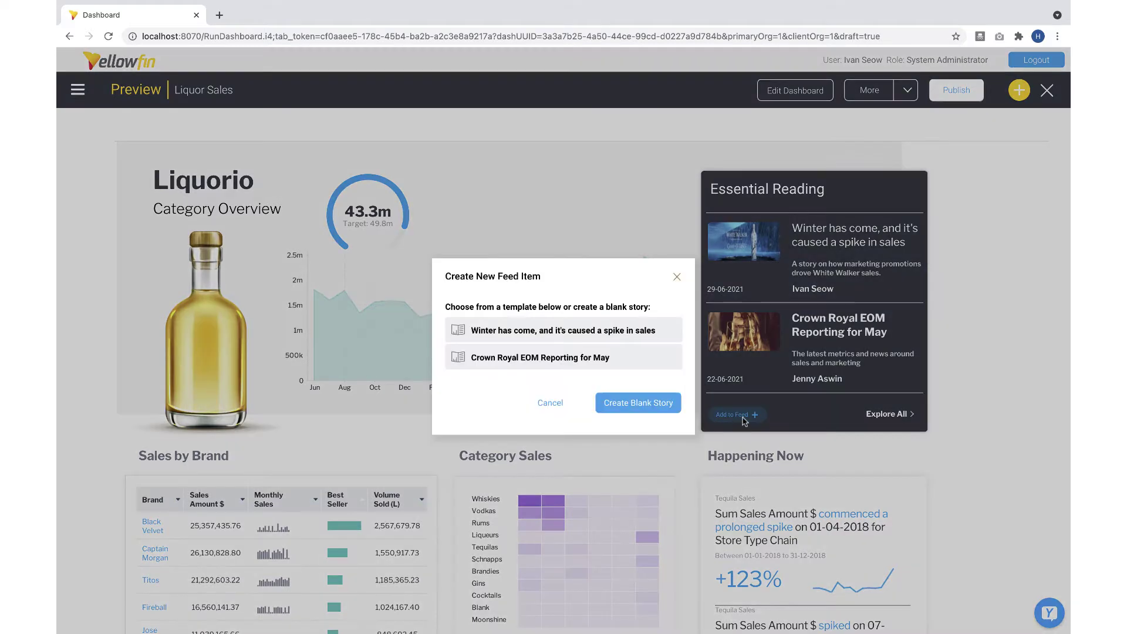
left_click(668, 357)
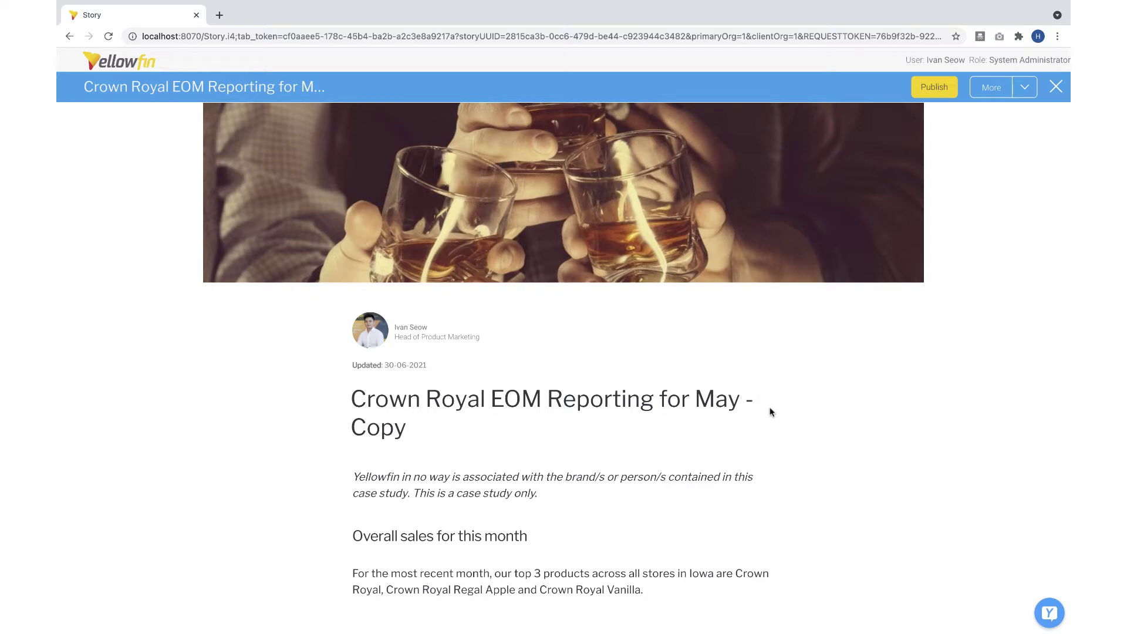
left_click(481, 431)
key("BackSpace")
key("BackSpace")
key("BackSpace")
key("BackSpace")
key("BackSpace")
key("BackSpace")
key("BackSpace")
key("BackSpace")
key("BackSpace")
key("BackSpace")
type("June")
scroll(825, 507, "down", 1)
scroll(826, 507, "down", 5)
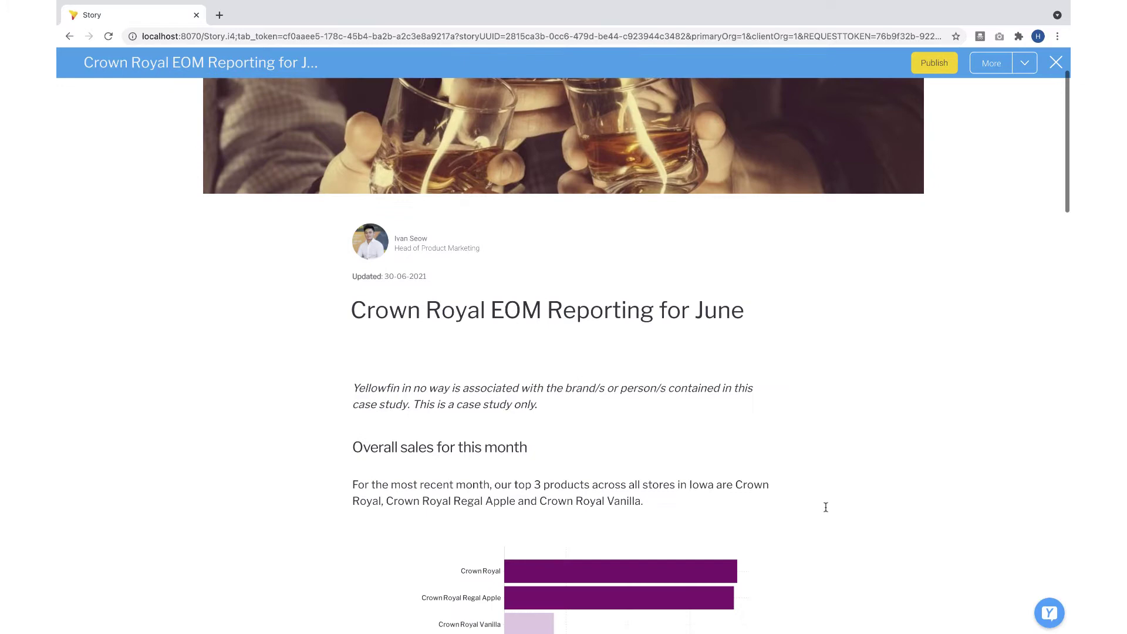
scroll(825, 507, "down", 1)
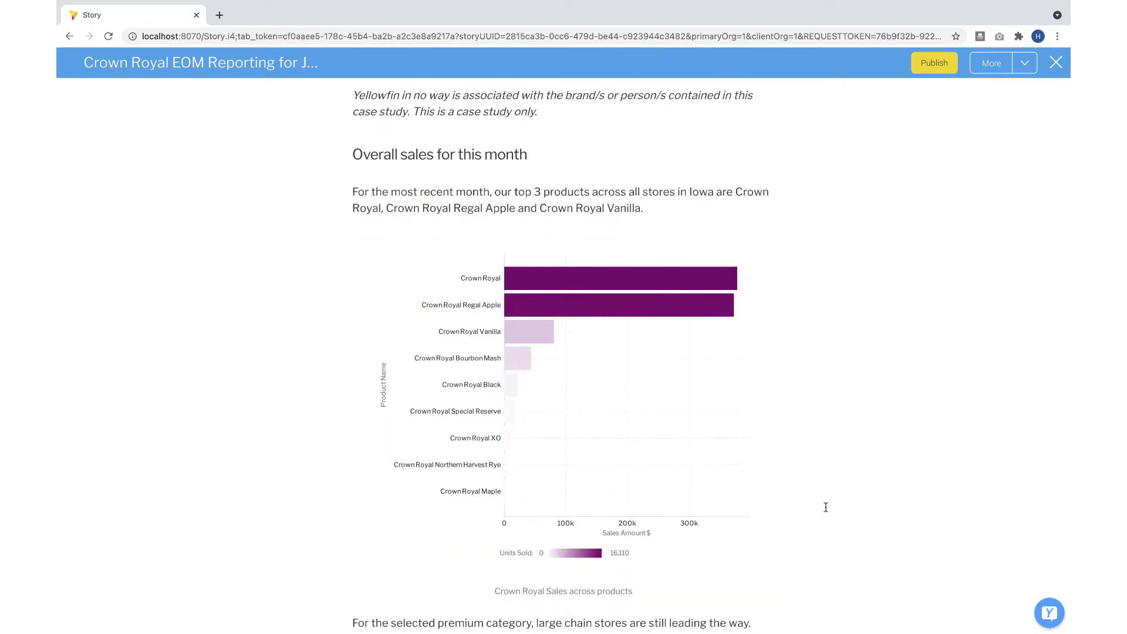
scroll(826, 506, "down", 1)
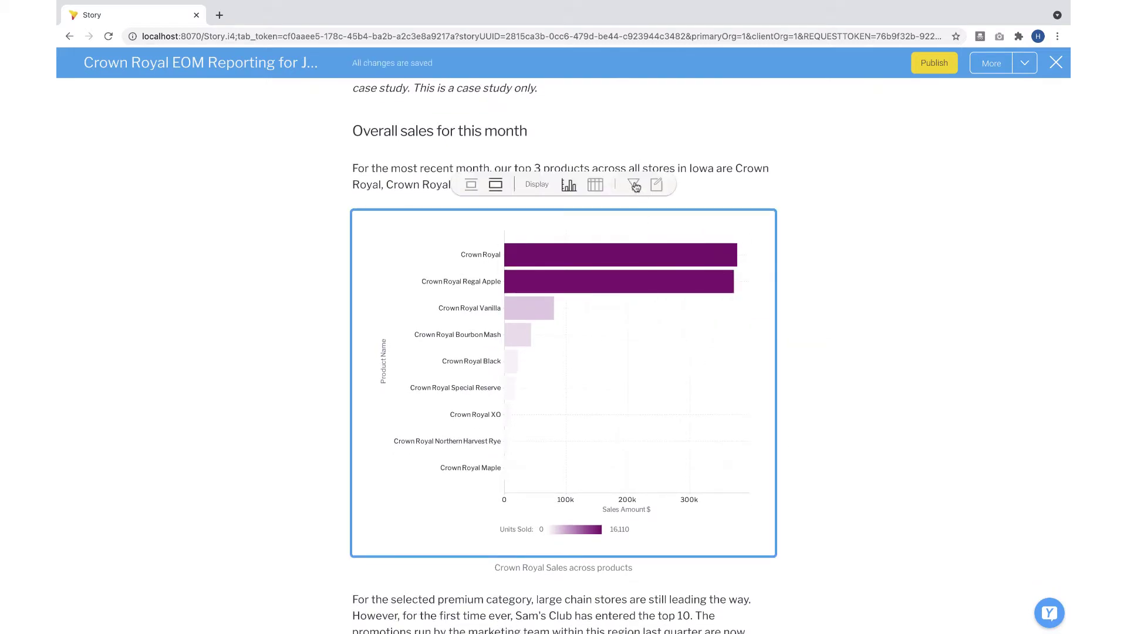
Step: Filter the Crown Royal sales chart to June
left_click(635, 187)
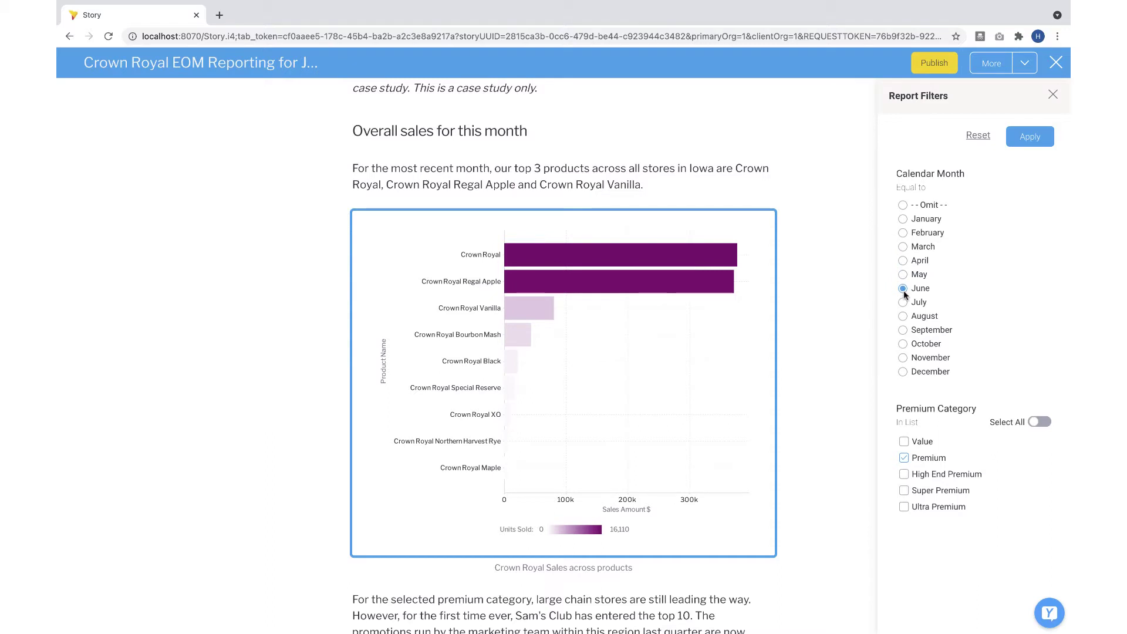
left_click(1029, 139)
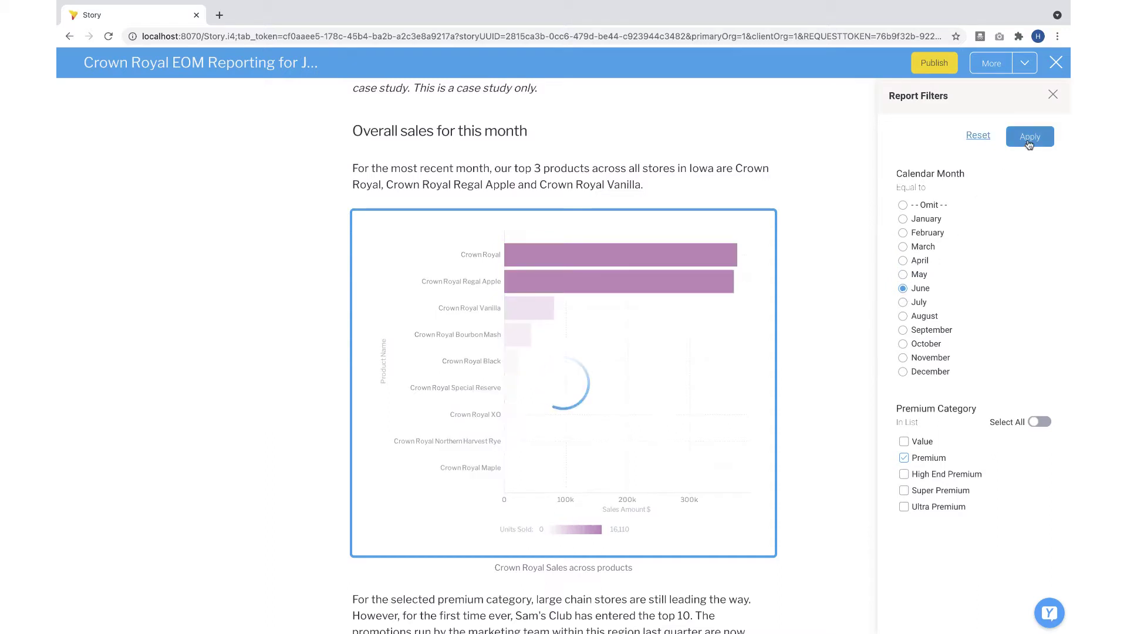
scroll(830, 436, "down", 1)
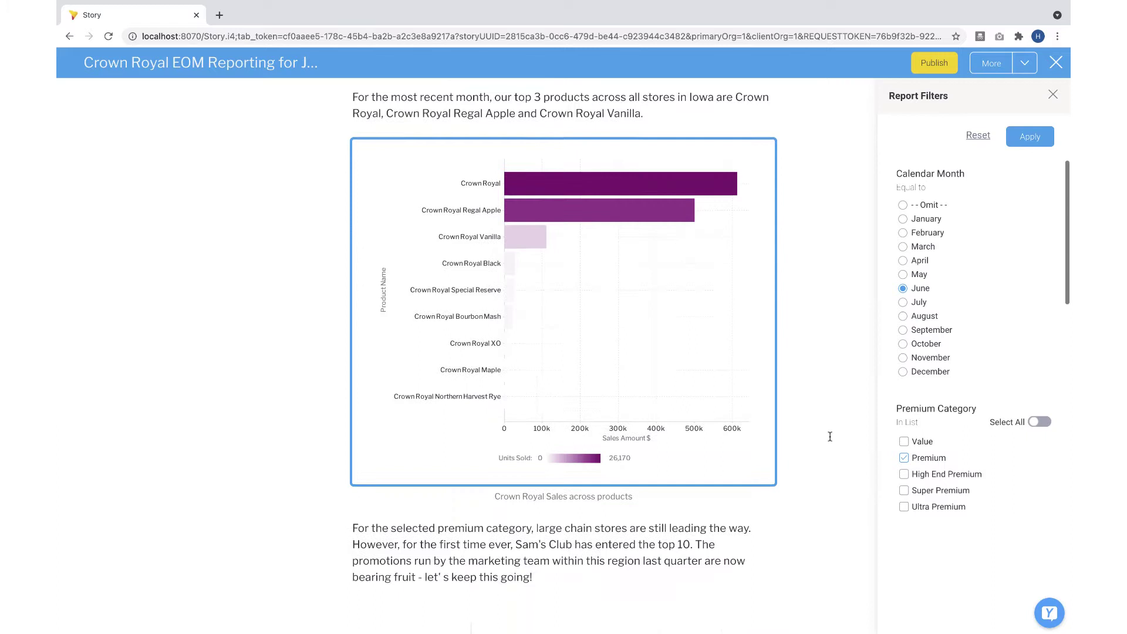
scroll(830, 436, "down", 4)
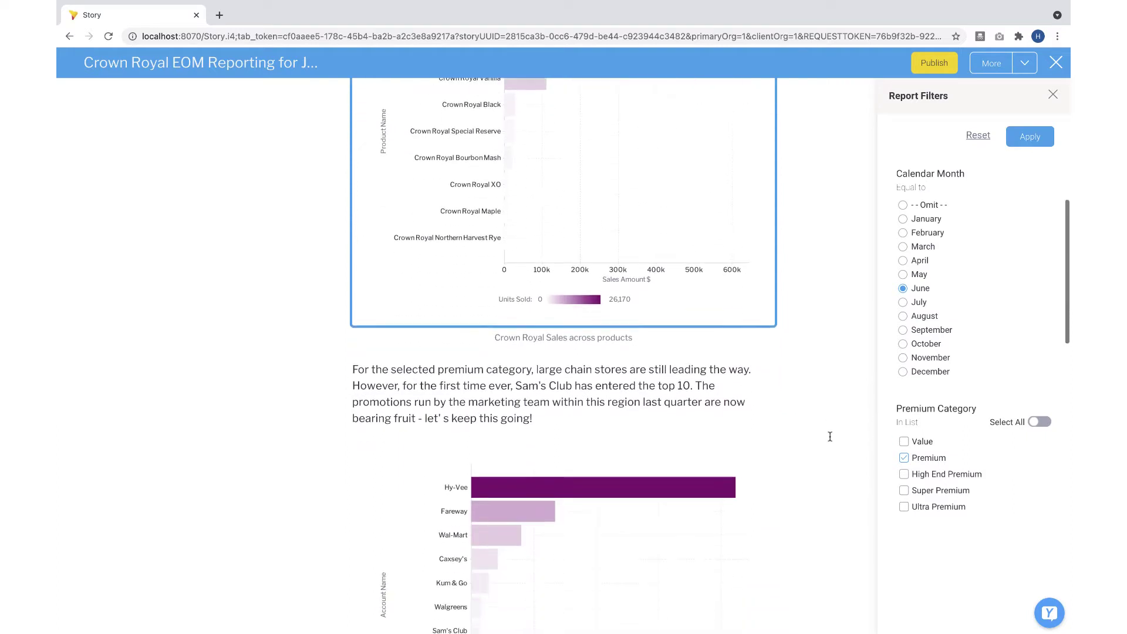
Step: Publish the June story and dismiss the Share dialog
left_click(935, 63)
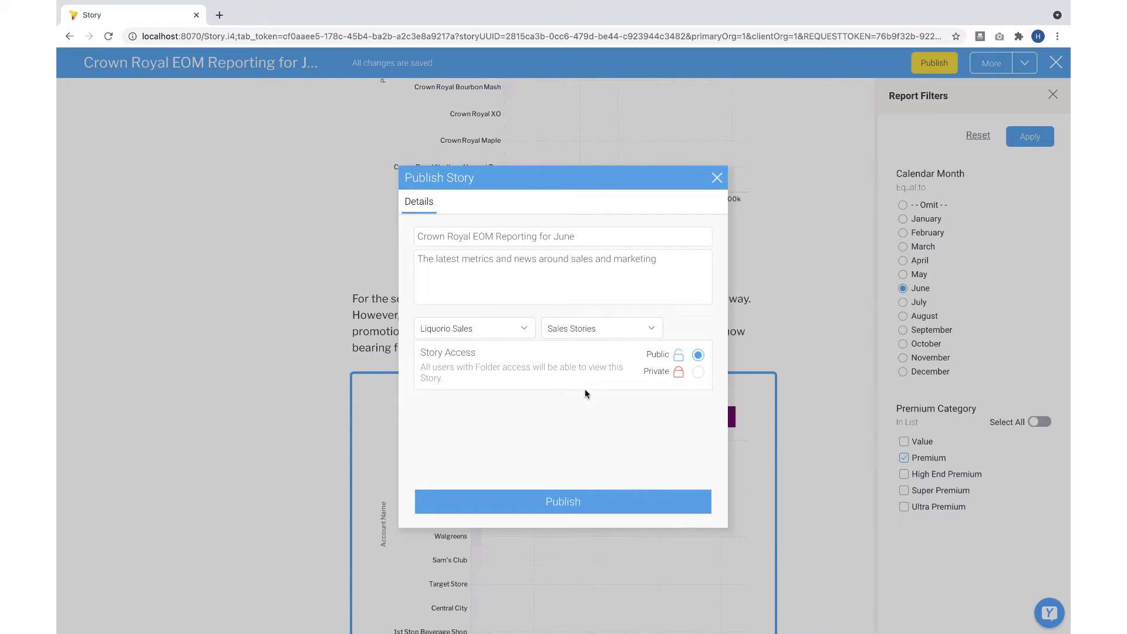
left_click(590, 499)
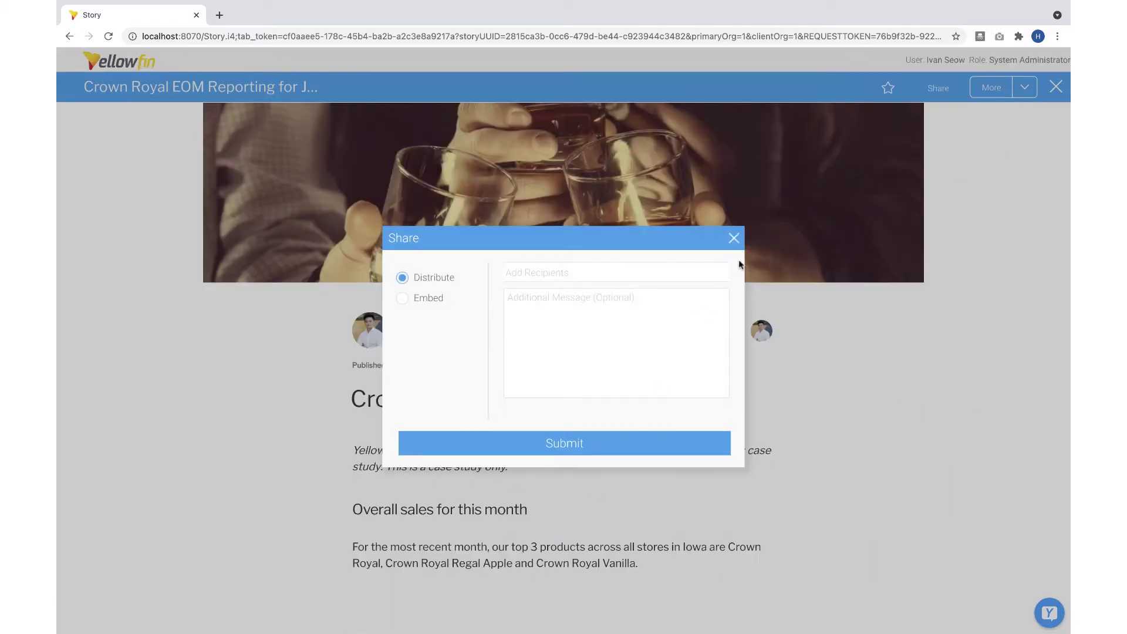
left_click(734, 238)
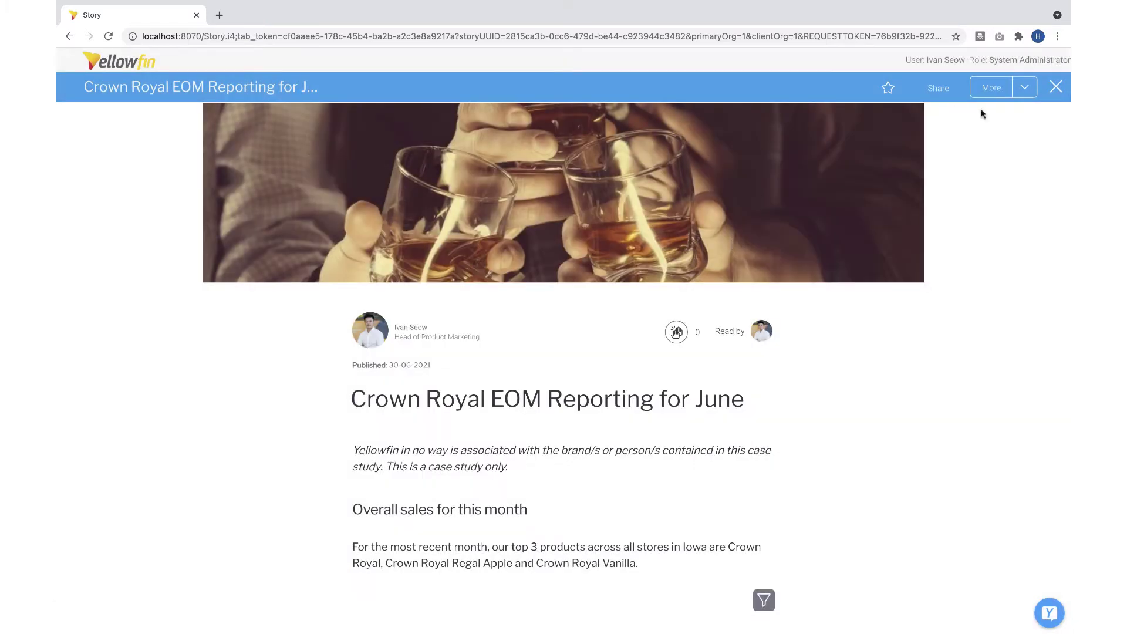
Step: Close the story and select the Promotions video widget on the Liquor Sales dashboard
left_click(1055, 87)
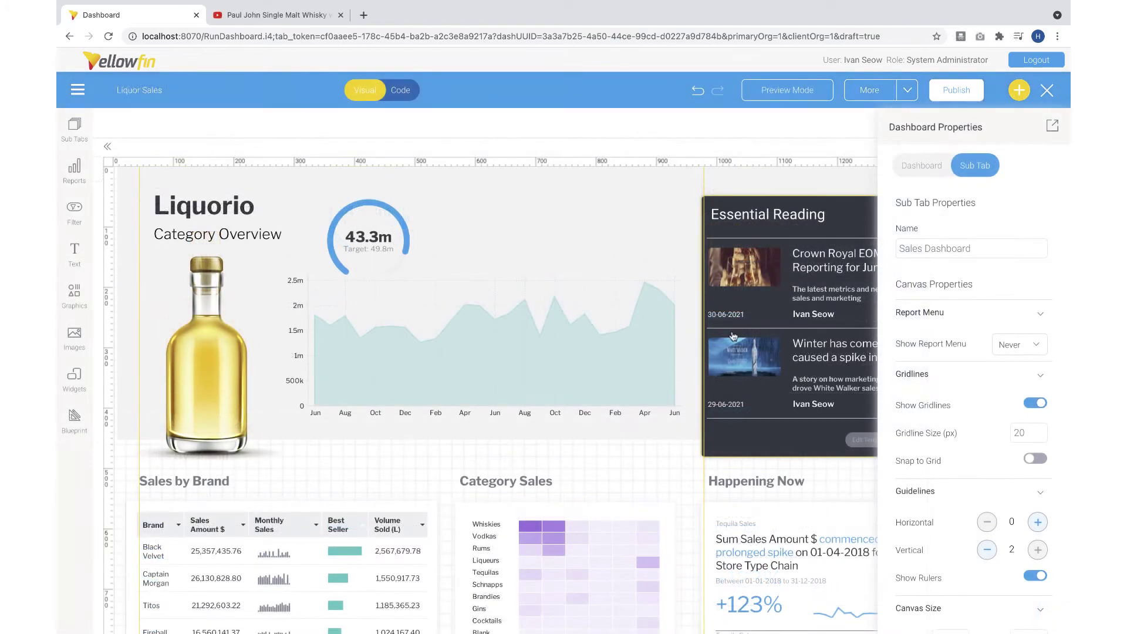
scroll(734, 336, "down", 10)
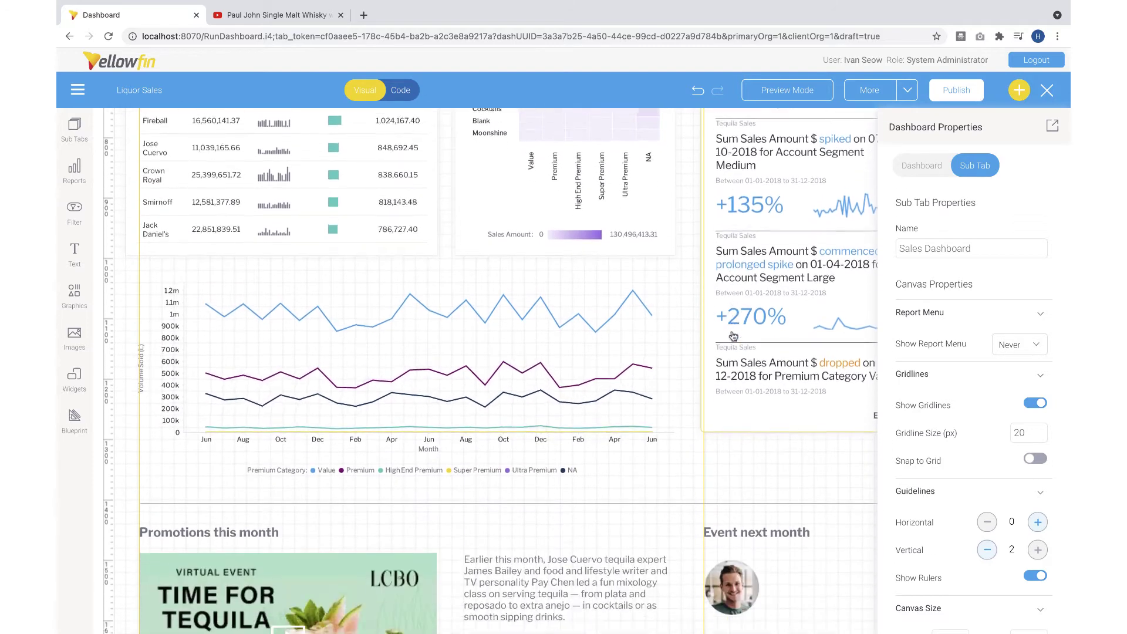
scroll(733, 335, "down", 5)
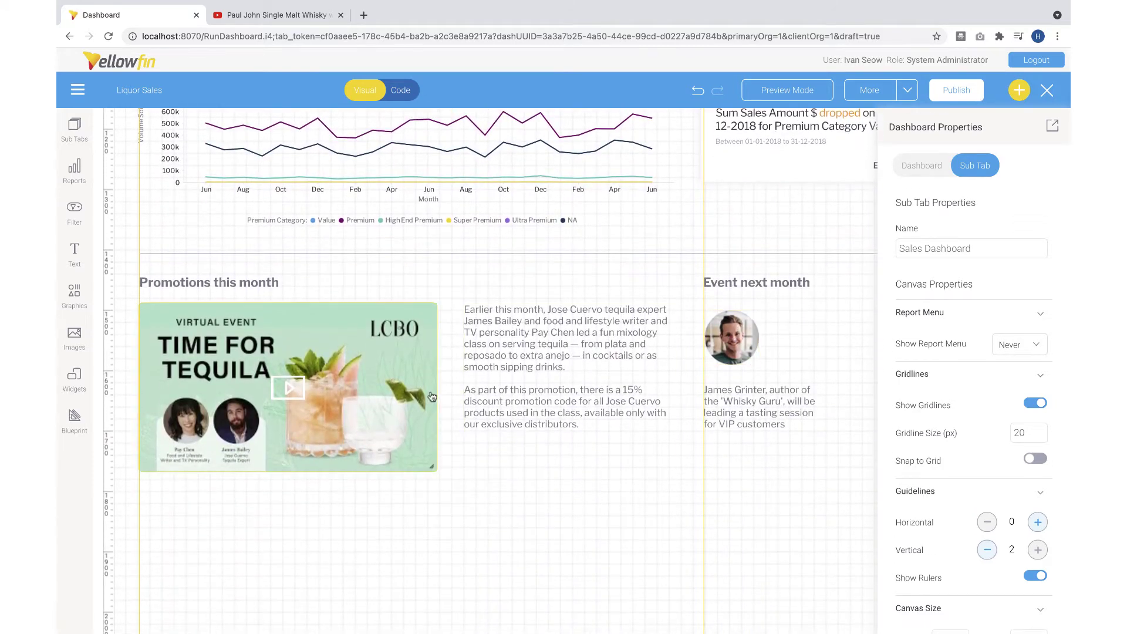
left_click(432, 398)
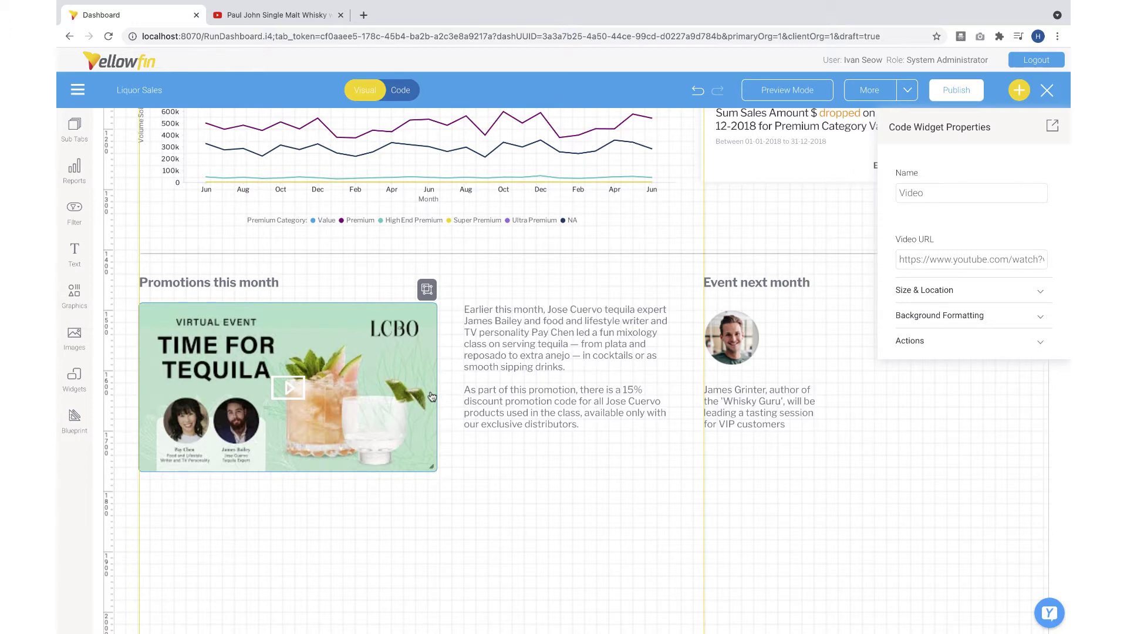
Step: Place a new Video widget below the Promotions image on the dashboard
scroll(432, 397, "down", 2)
left_click(71, 378)
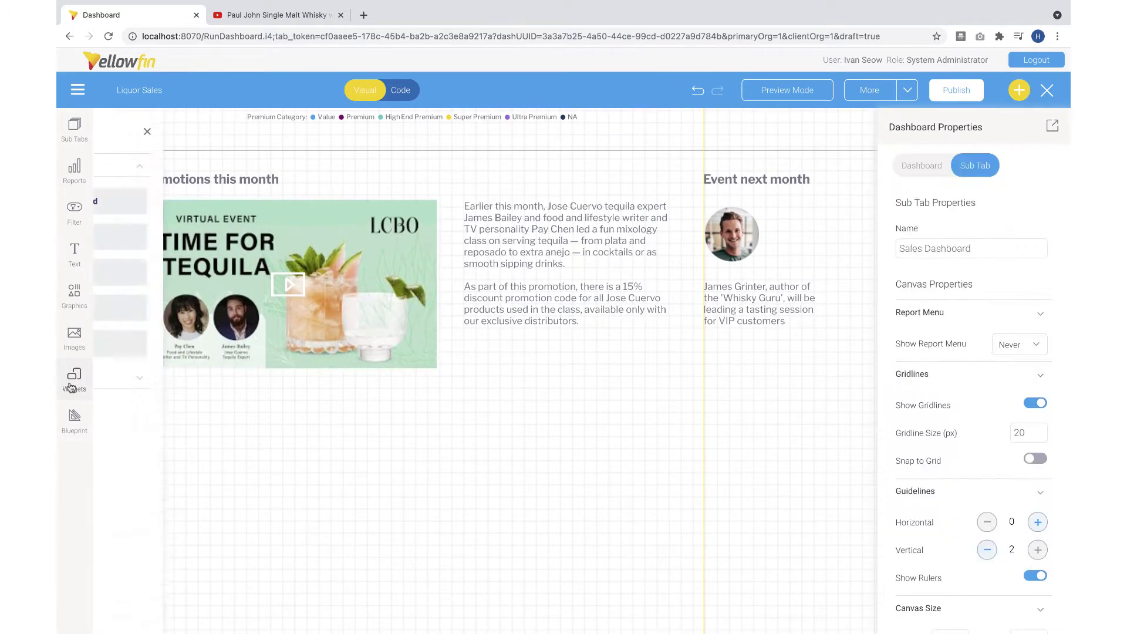
left_click_drag(167, 347, 294, 473)
left_click(268, 473)
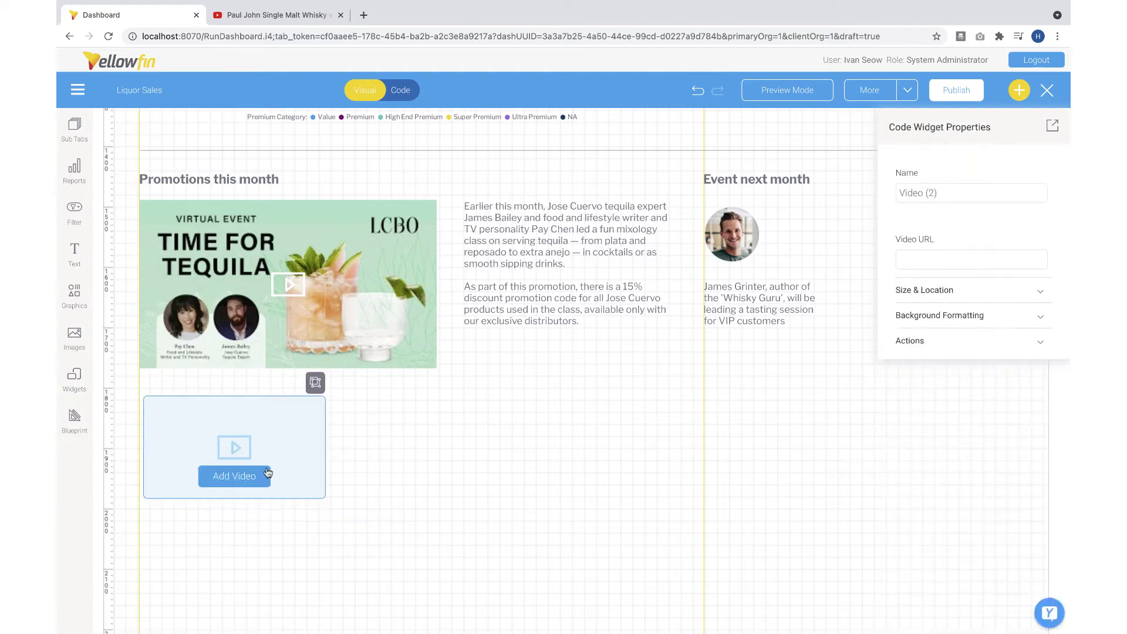
Step: Load the Paul John single malt tasting YouTube link into the video widget and resize it
left_click(276, 15)
scroll(682, 411, "down", 3)
left_click(684, 350)
left_click(679, 409)
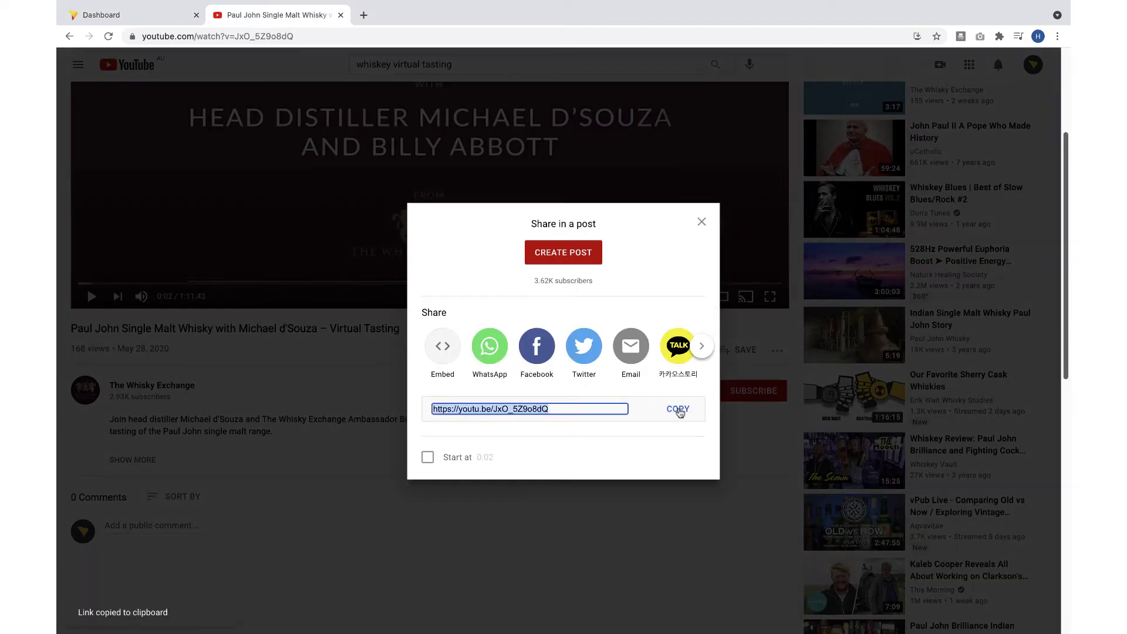
left_click(140, 17)
left_click(242, 477)
key("ctrl+v")
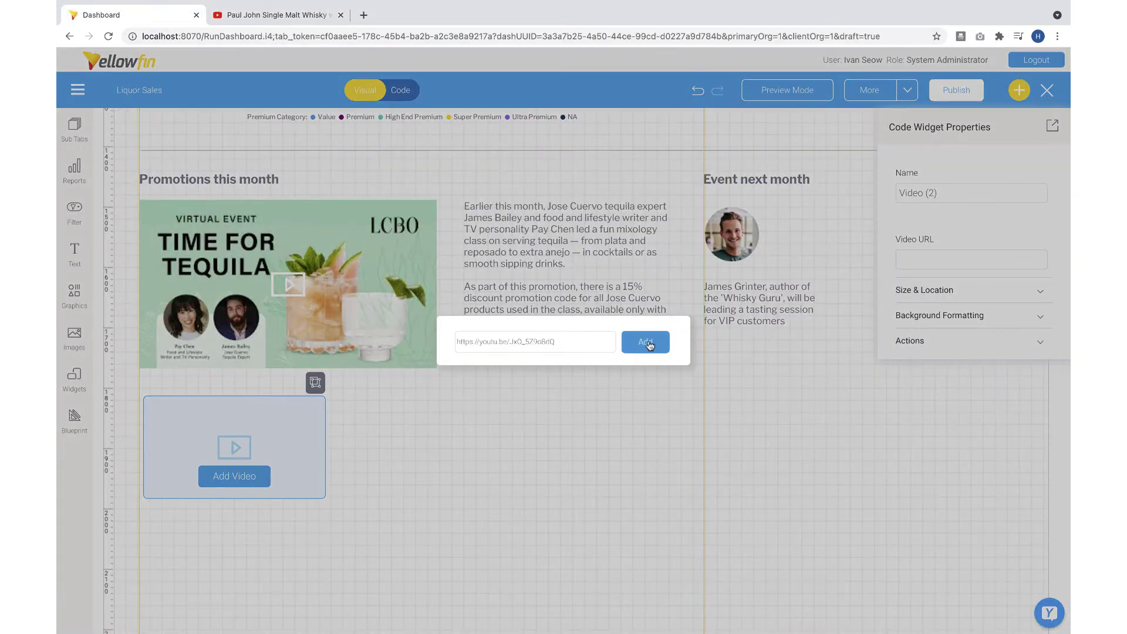
left_click(647, 343)
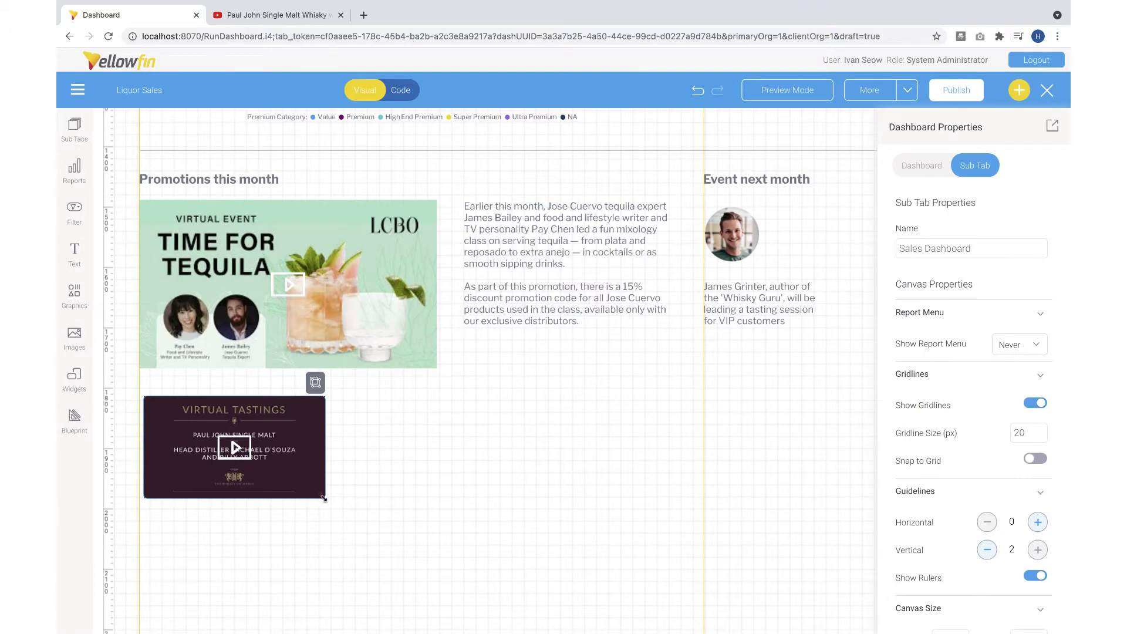
left_click_drag(324, 498, 435, 559)
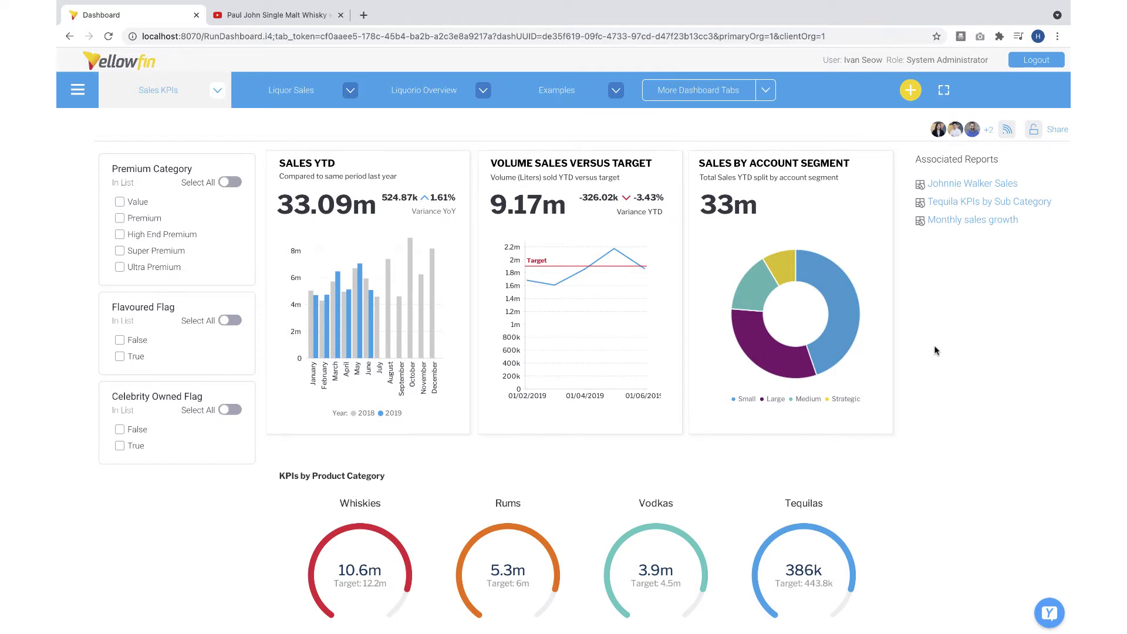
Step: Edit the Sales KPIs dashboard and turn on Make Content Sticky in its properties
left_click(217, 90)
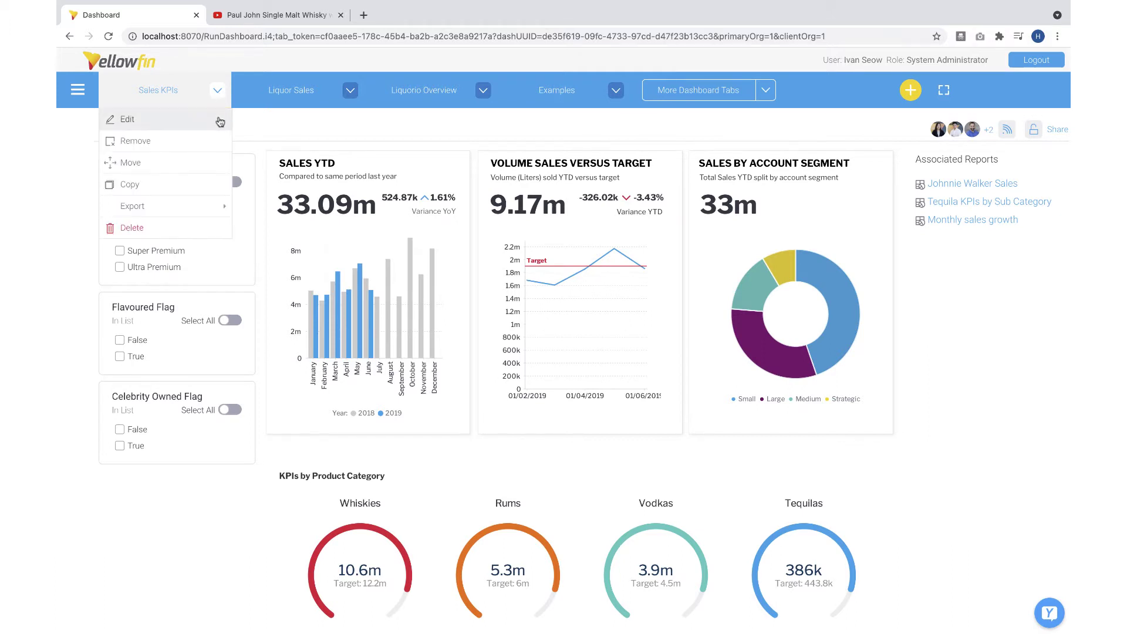
left_click(221, 118)
left_click(584, 427)
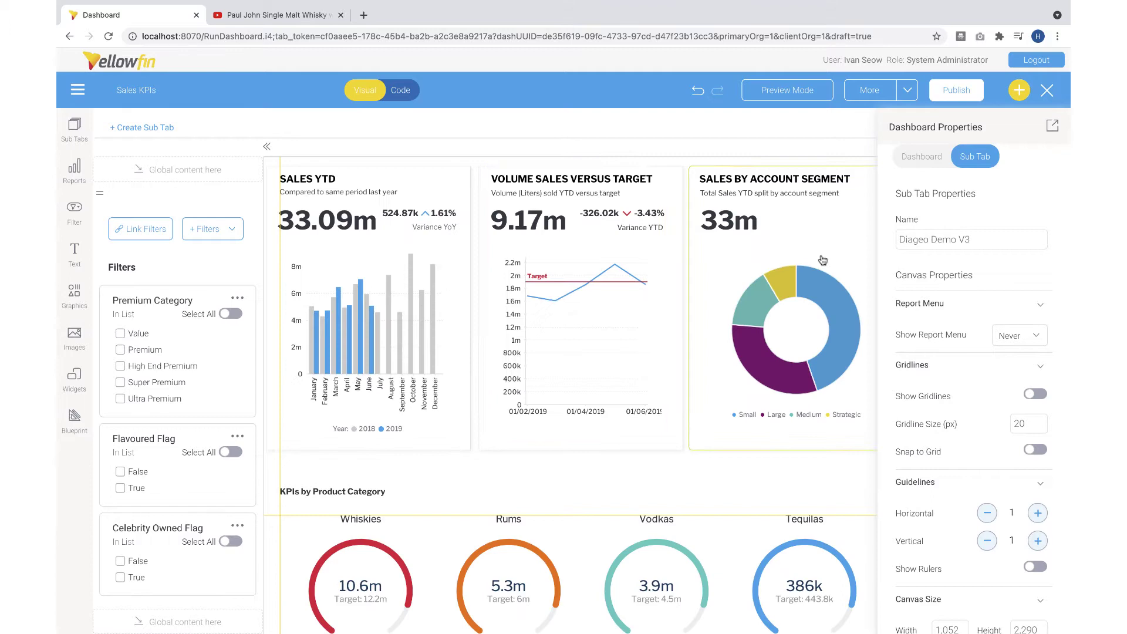
left_click(921, 156)
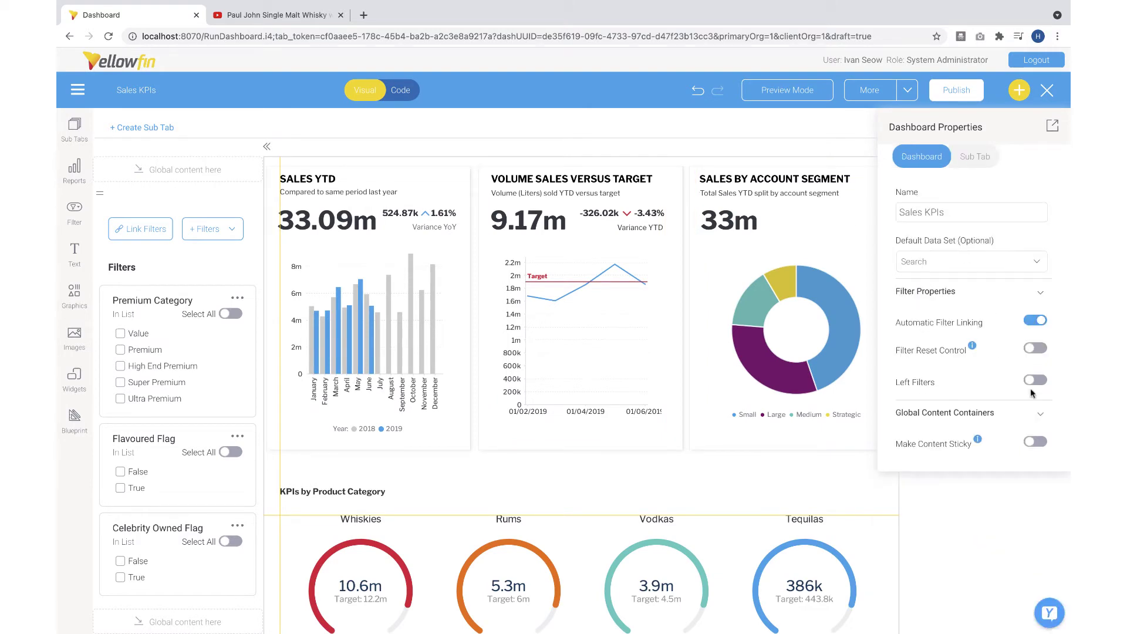
left_click(1040, 443)
Step: Preview the dashboard, scroll the reports, and filter it to the Premium category
left_click(819, 95)
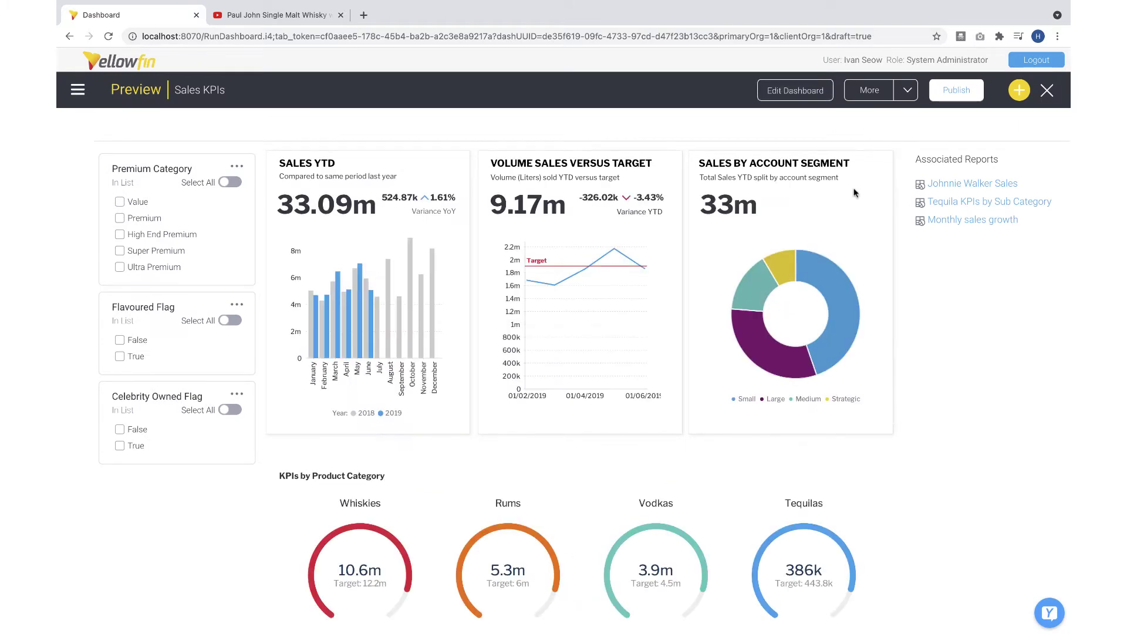
scroll(902, 349, "down", 3)
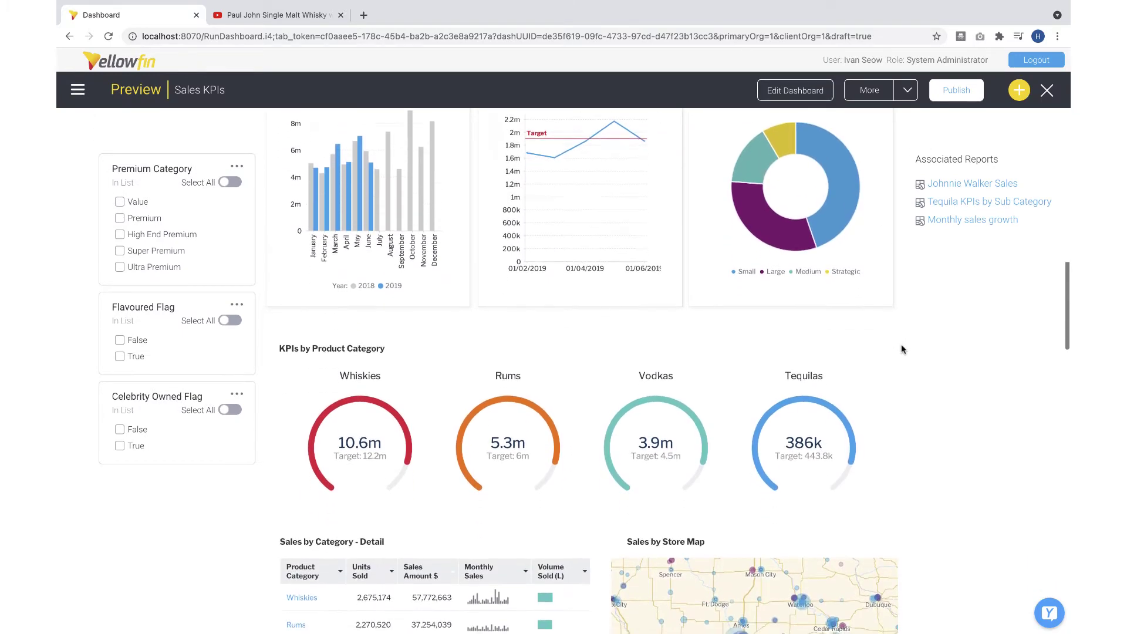
scroll(902, 349, "down", 5)
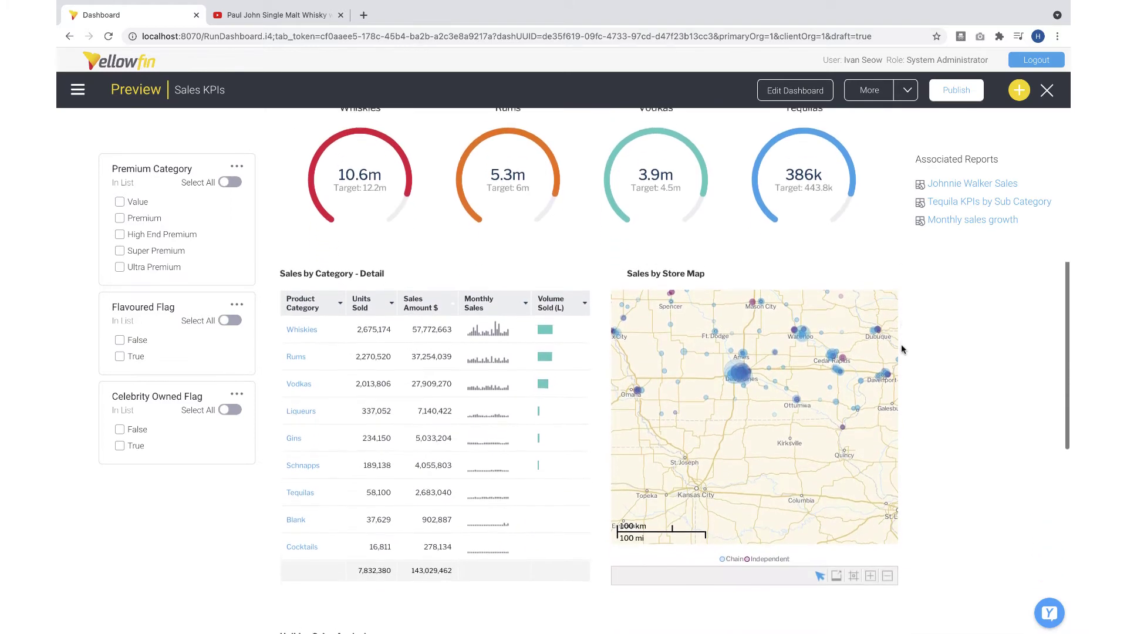
scroll(902, 349, "down", 1)
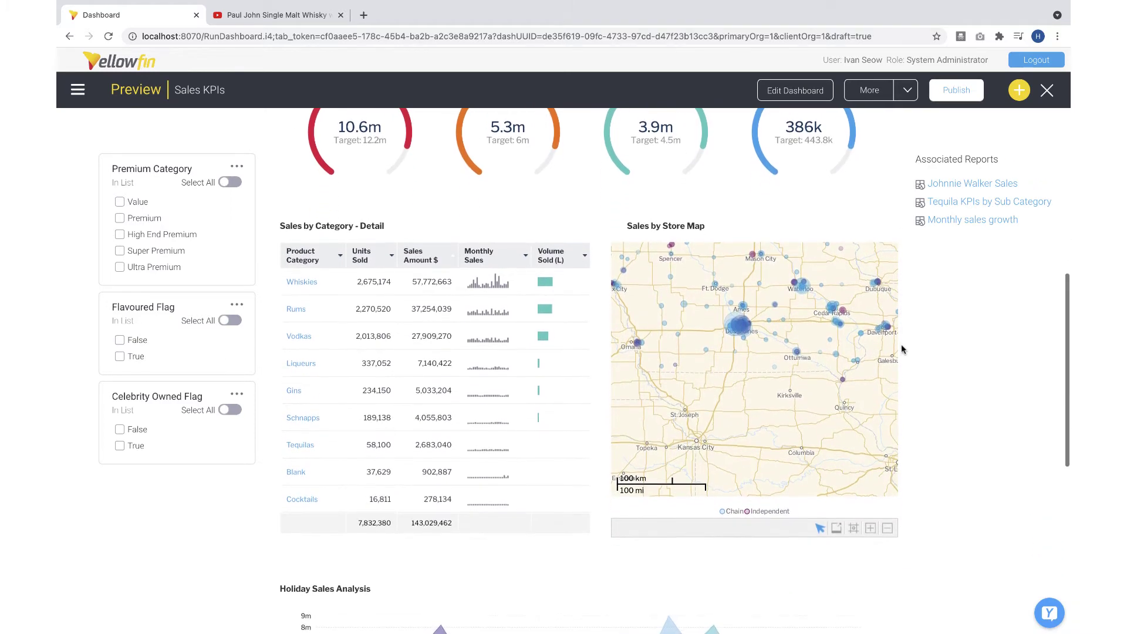
left_click(119, 218)
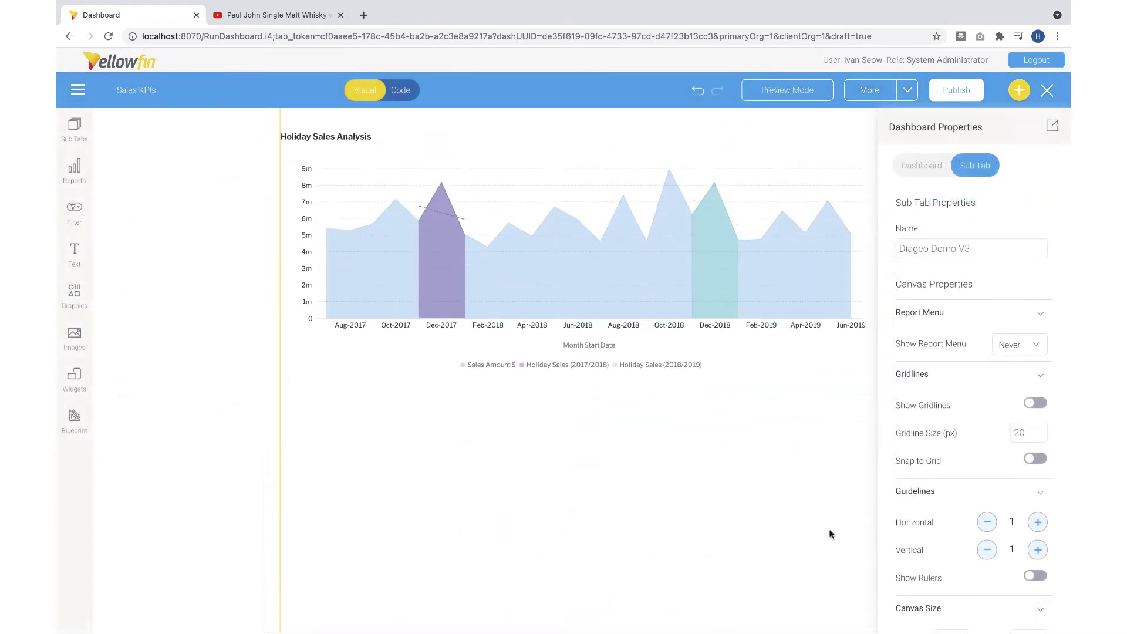
Step: Add the Liquorio Sales by All Brands table under the Holiday Sales Analysis chart and widen it
left_click(92, 170)
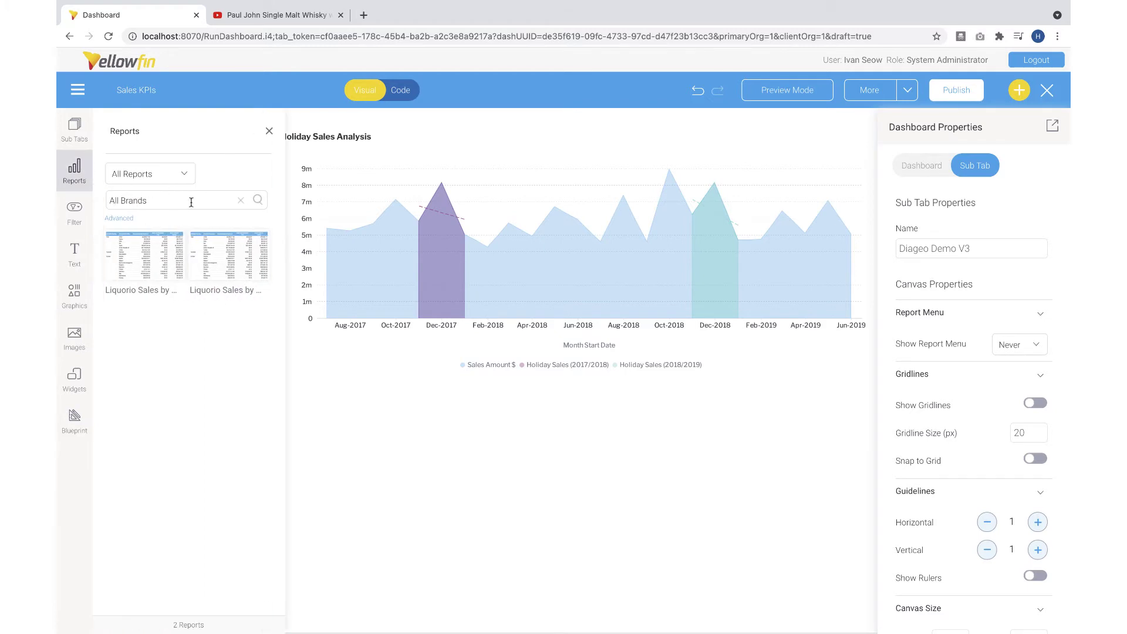
mouse_move(149, 263)
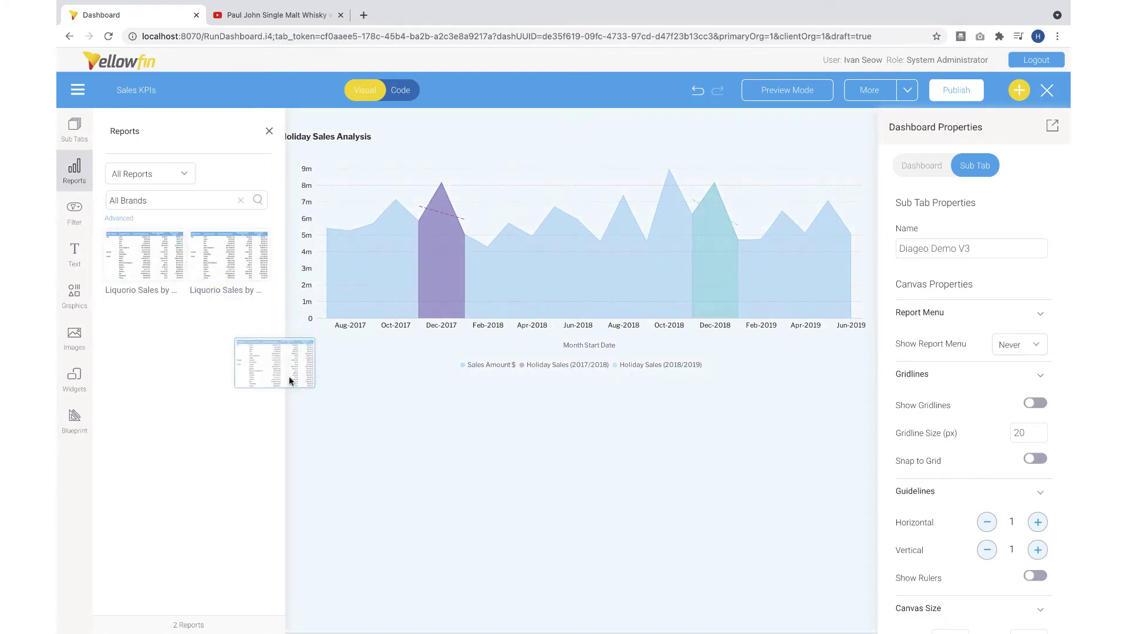
left_click_drag(289, 377, 351, 424)
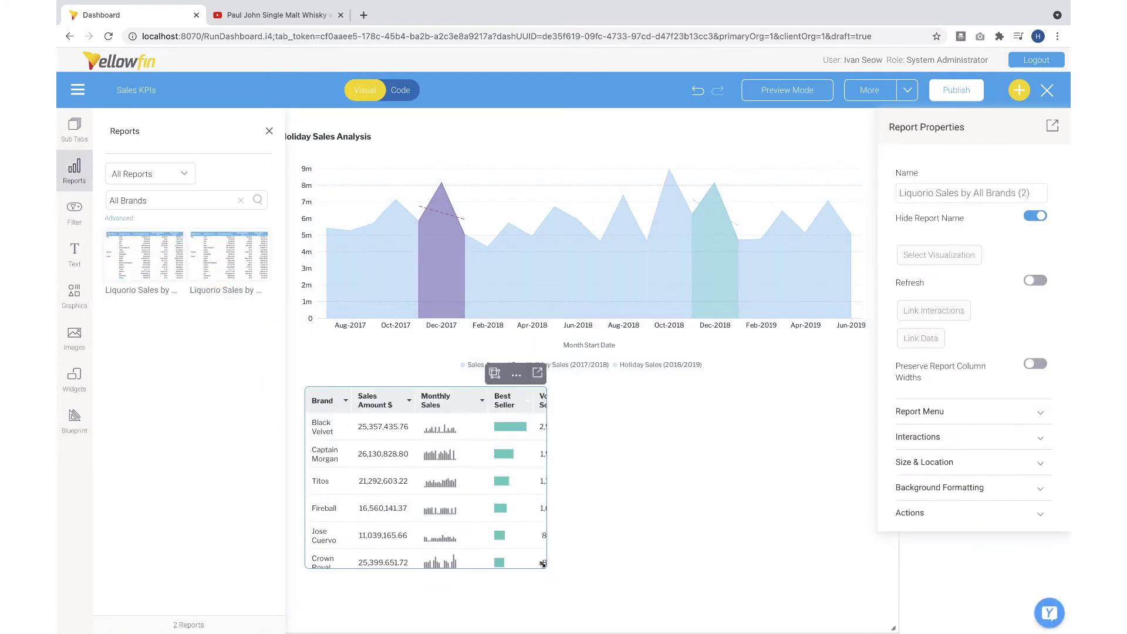
left_click_drag(543, 563, 844, 611)
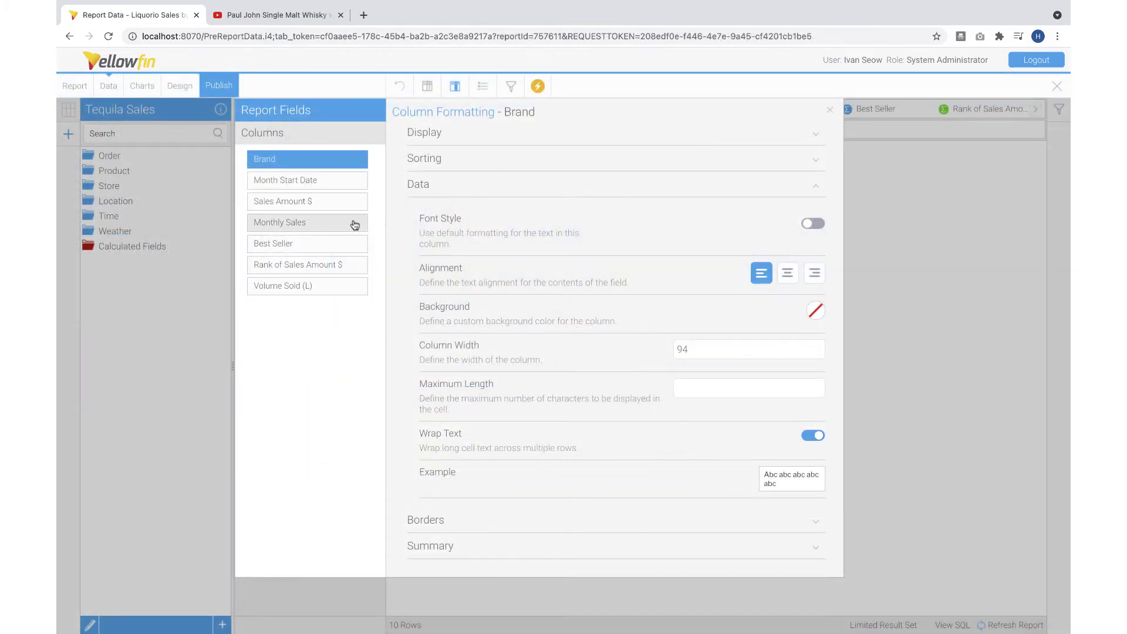
Step: Check the Monthly Sales column width and enable Preserve Report Column Widths
left_click(354, 224)
left_click(713, 351)
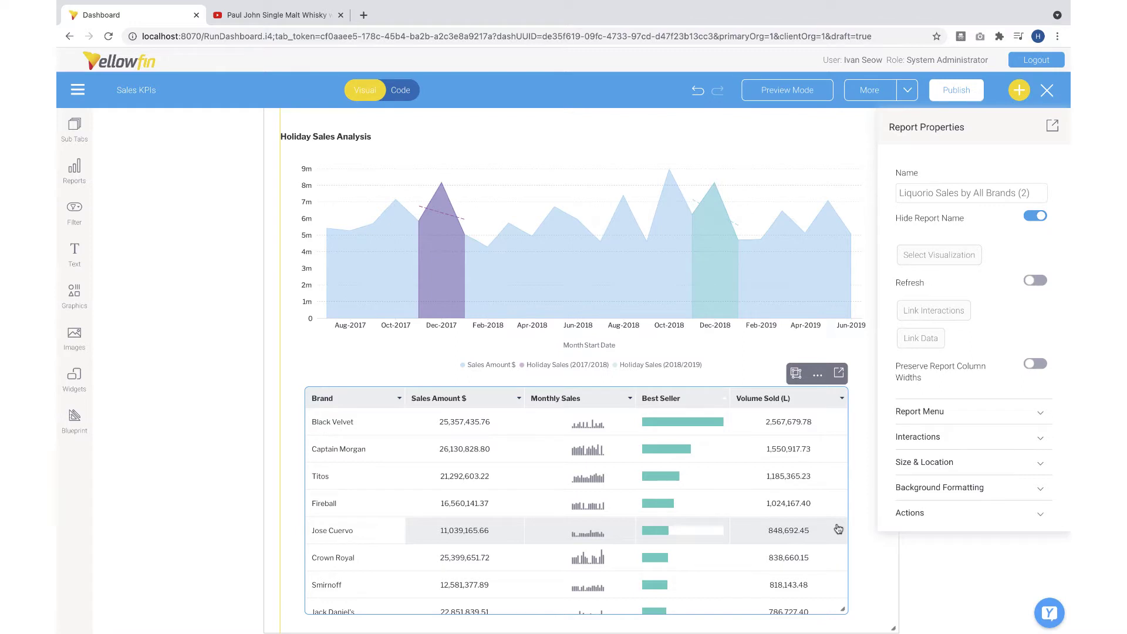
left_click(1043, 369)
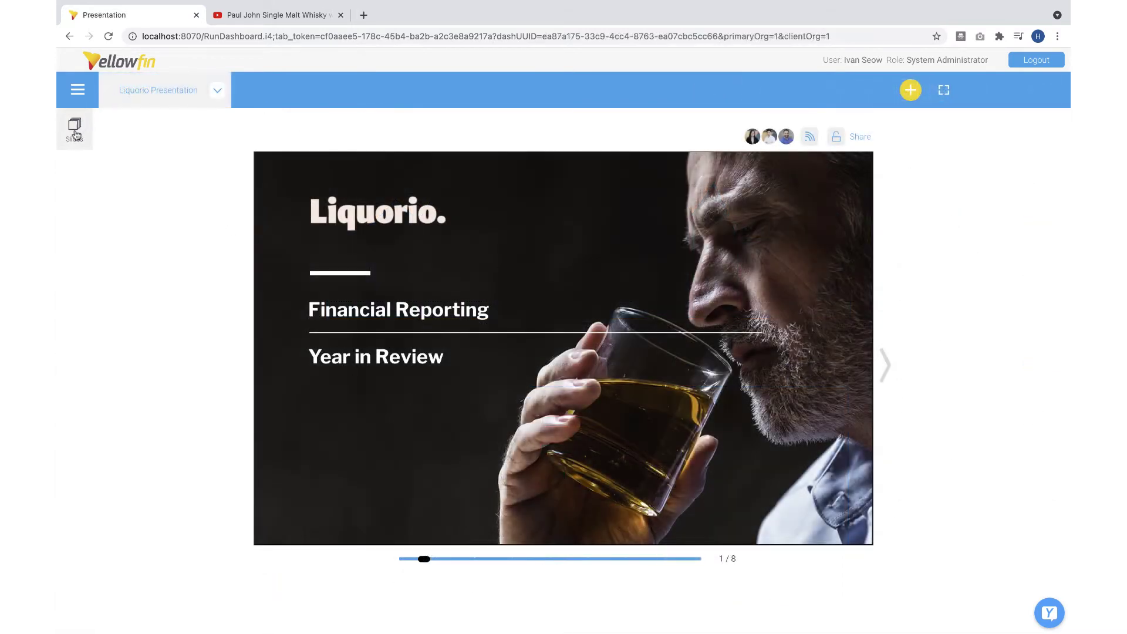
Step: Step through slides 4, 5 and 6 of the Liquorio presentation, then close the slide list
left_click(75, 132)
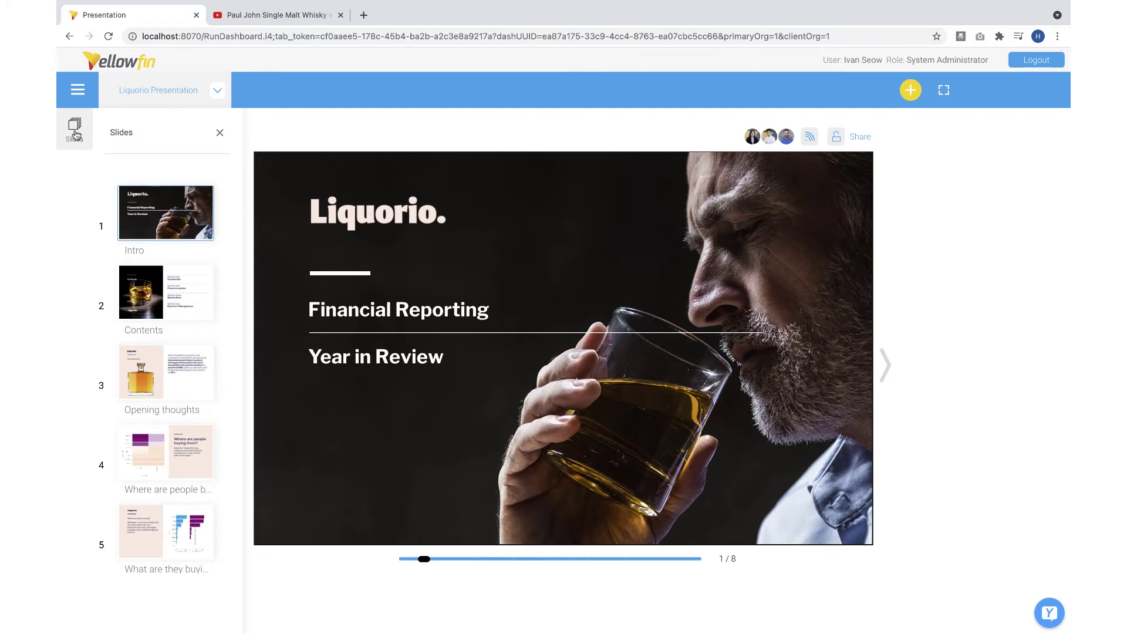
scroll(193, 356, "down", 5)
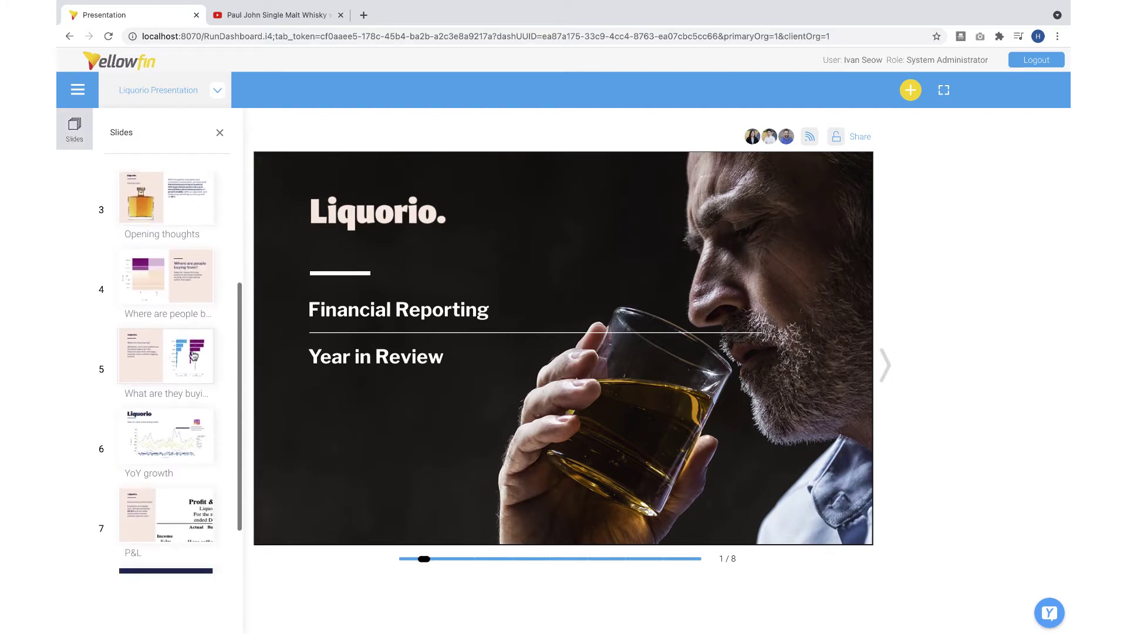
left_click(189, 286)
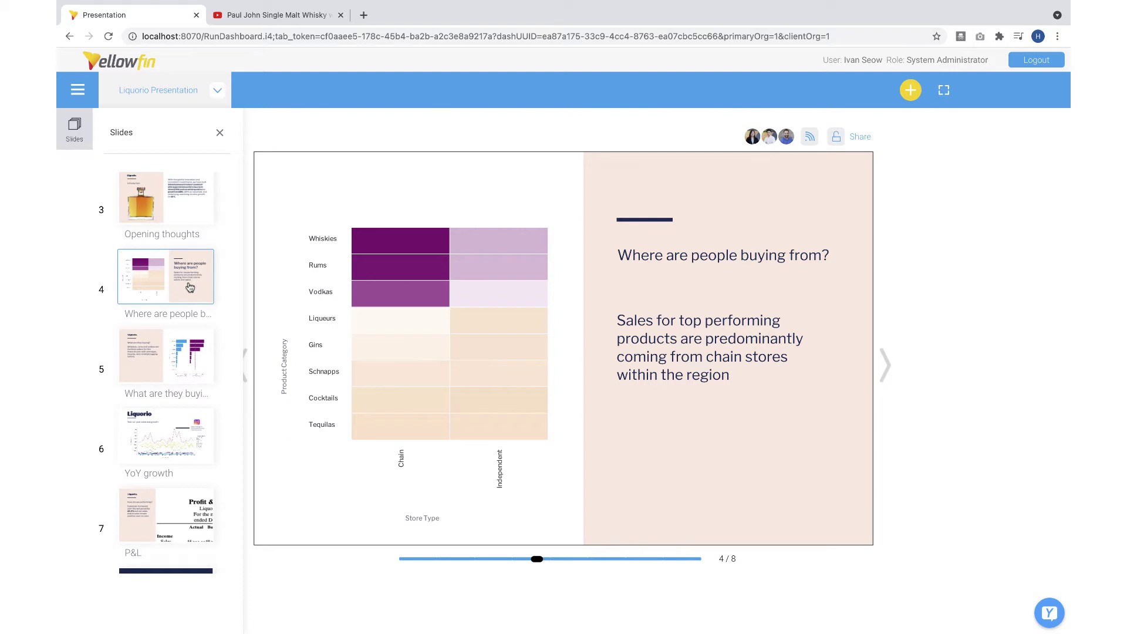
left_click(190, 367)
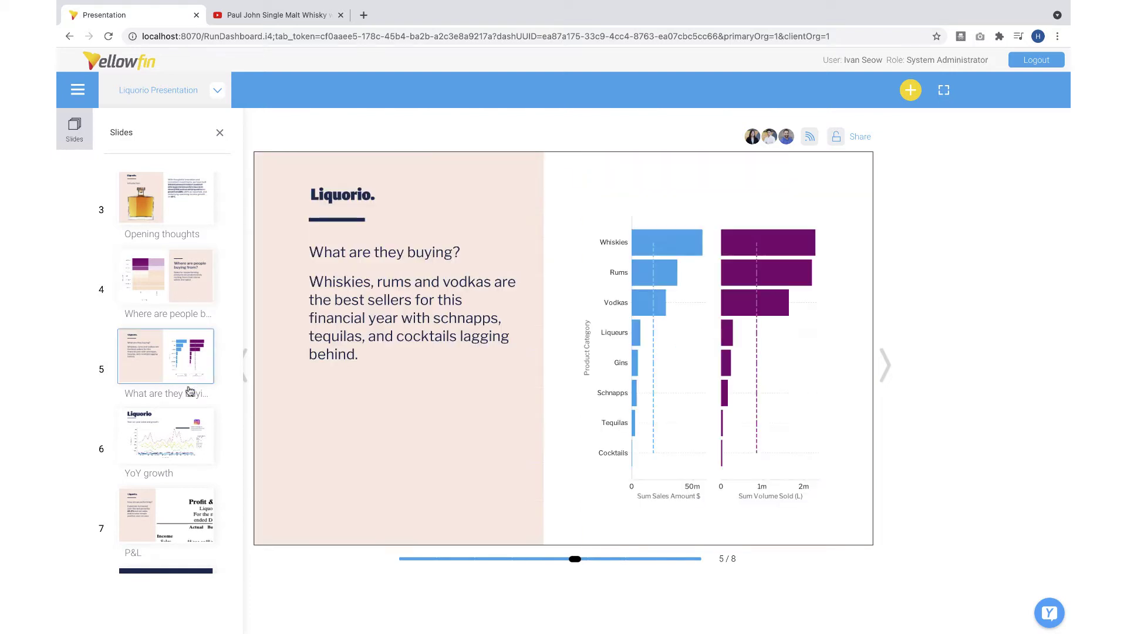
left_click(186, 439)
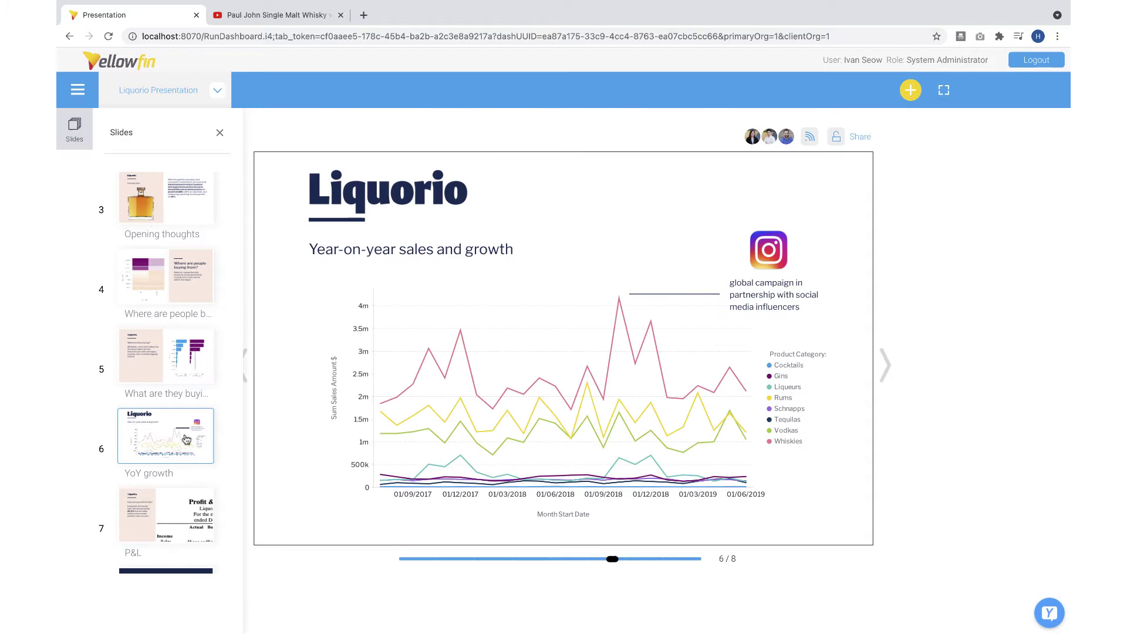
left_click(221, 133)
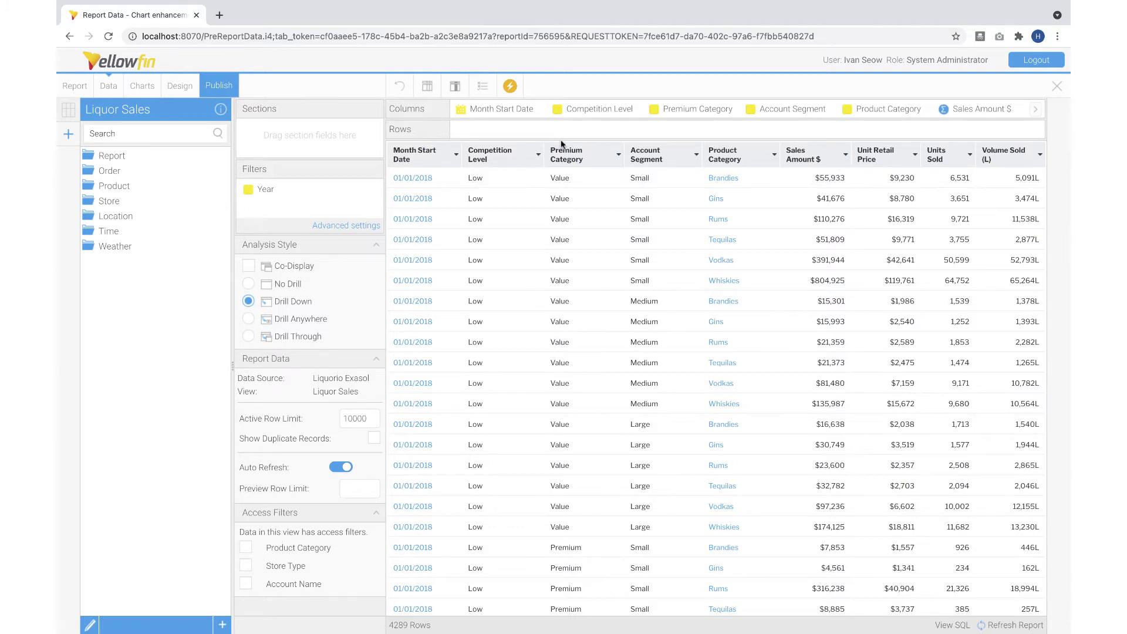
Step: Open the Charts step to show the auto chart of Unit Retail Price, Volume Sold (L) and Units Sold by Premium Category
left_click(142, 86)
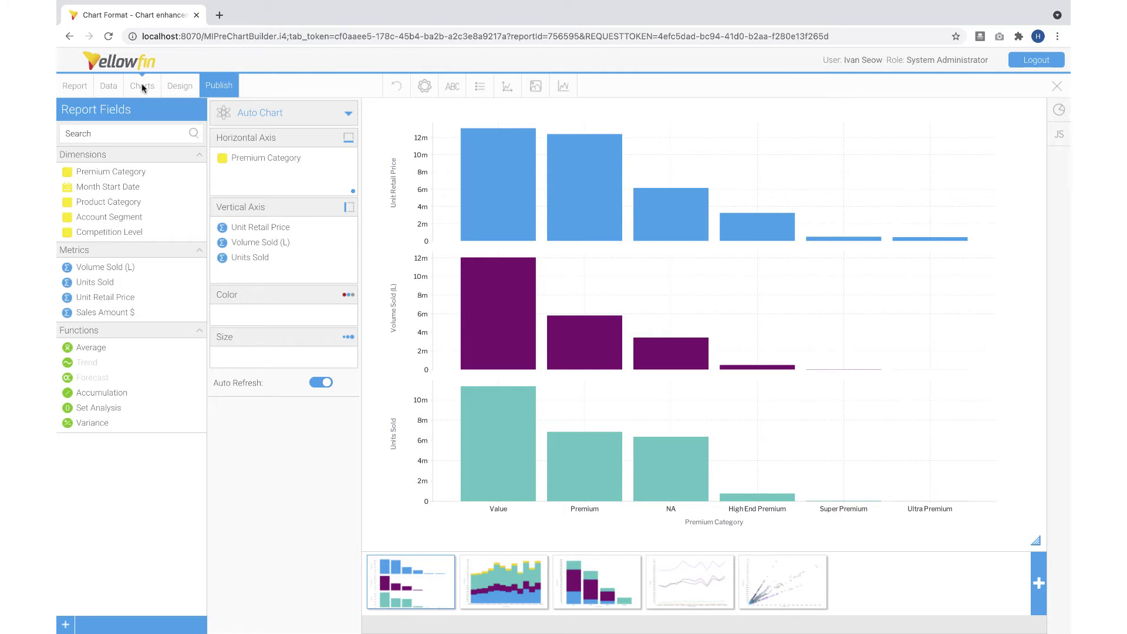
Step: Set the vertical axis formatting to Column Formatting so values show in full, like $12,000,000
left_click(508, 89)
left_click(342, 157)
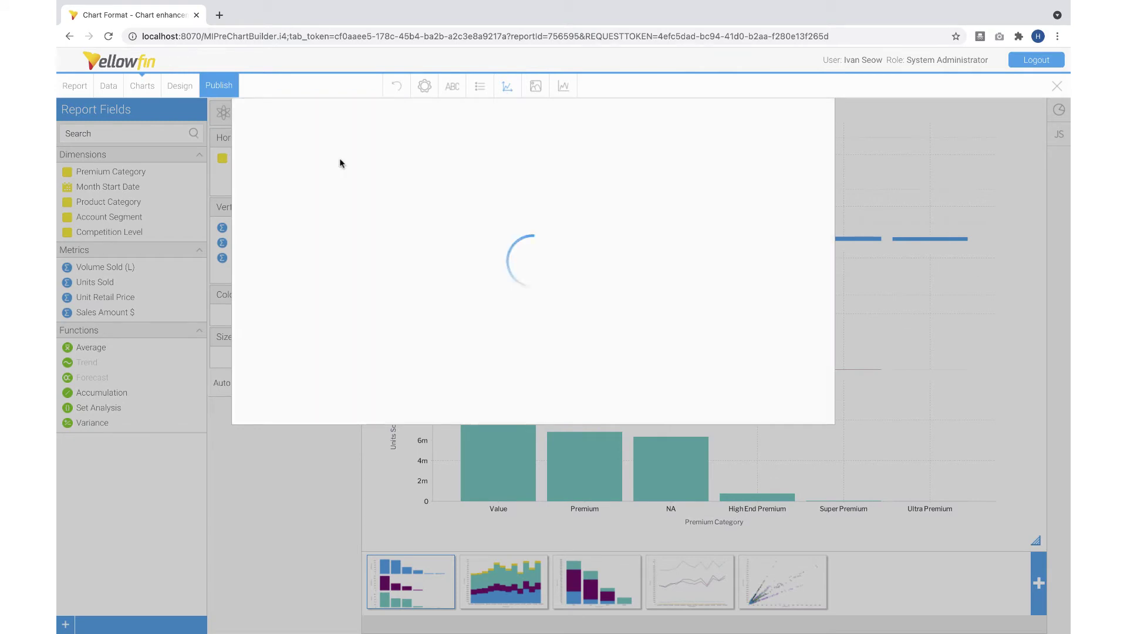
left_click(515, 318)
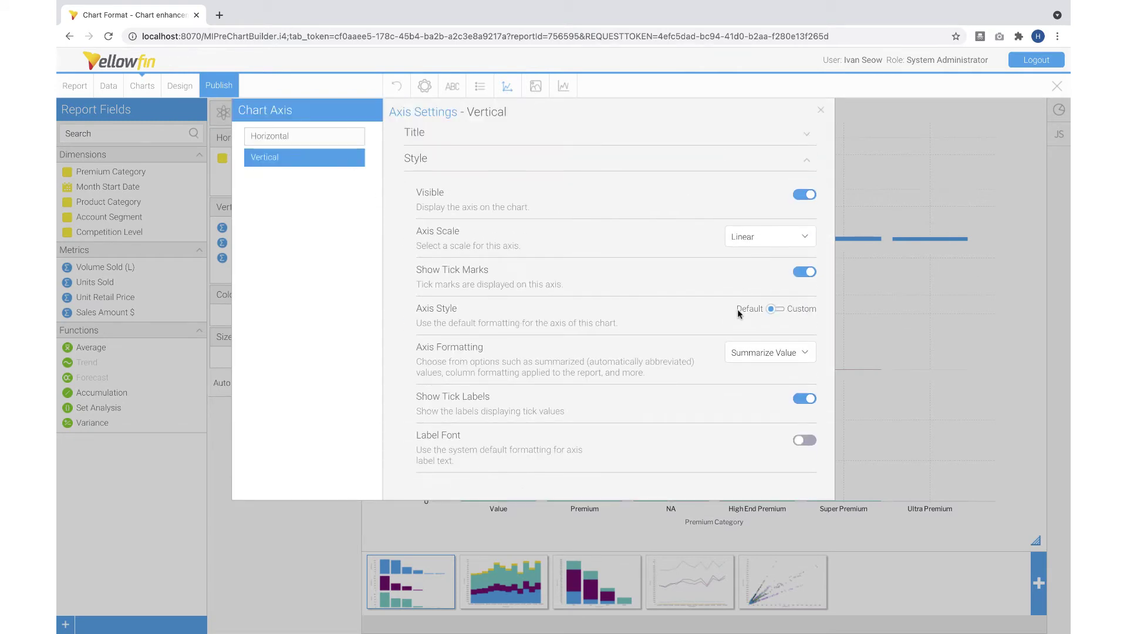
left_click(786, 355)
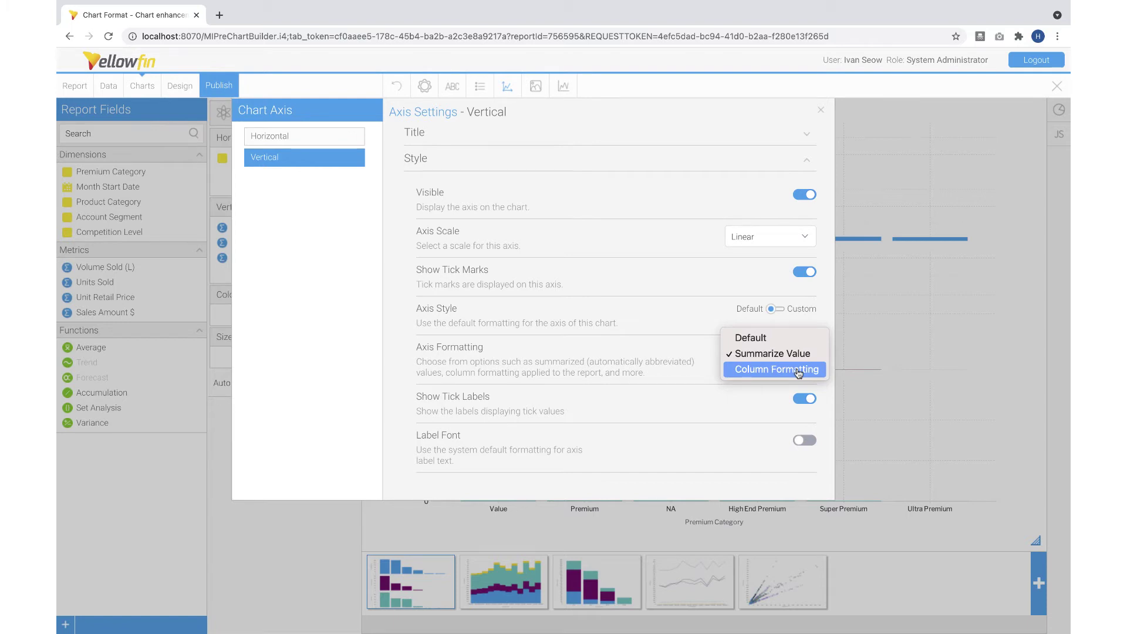
left_click(799, 370)
left_click(820, 111)
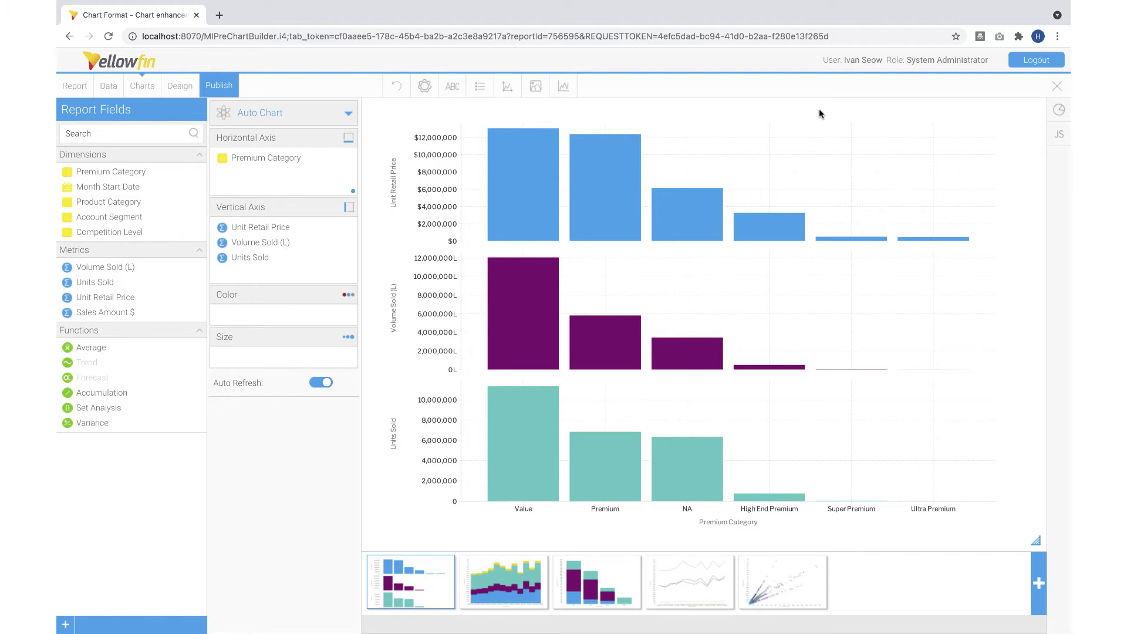
left_click(493, 594)
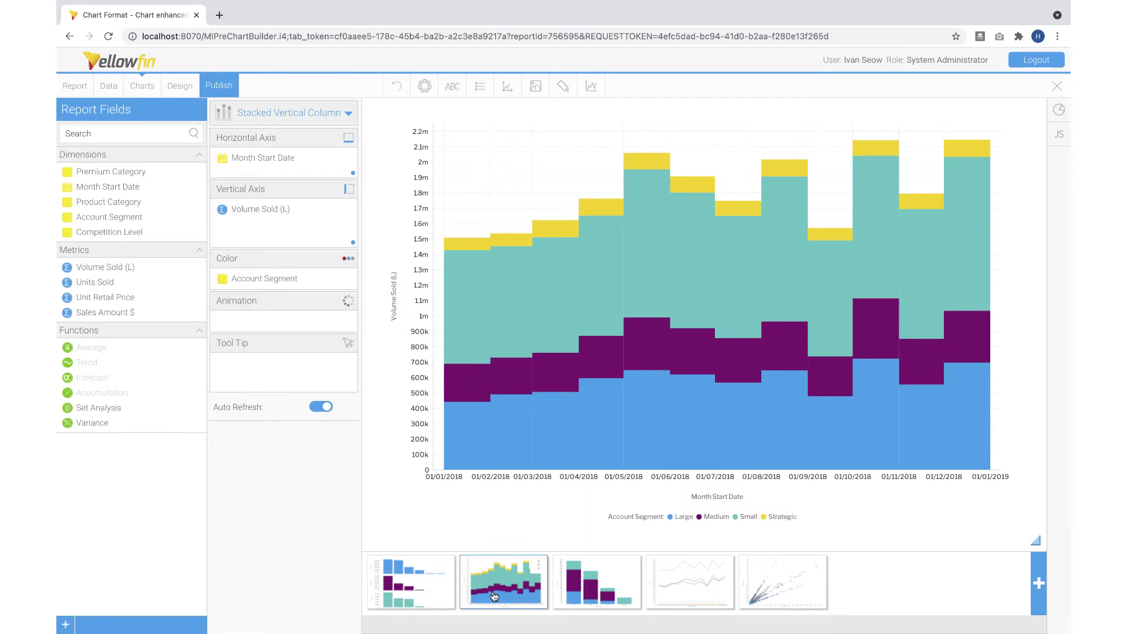
Step: Review the second chart's chart type list and Month Start Date options without changing them
left_click(1059, 110)
scroll(908, 380, "down", 1)
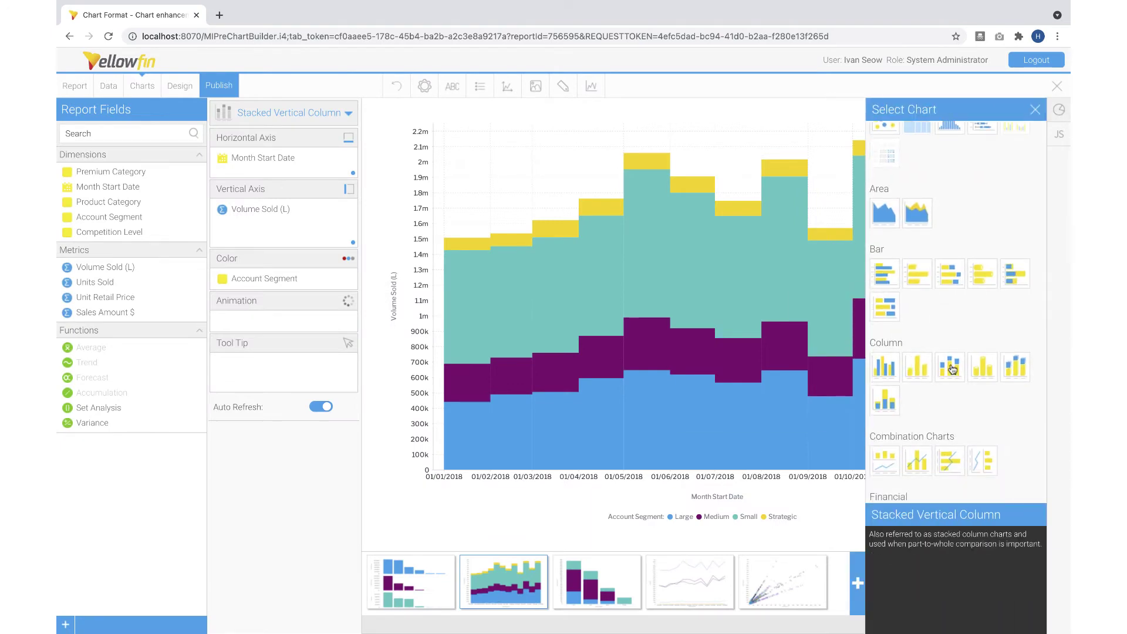
left_click(1035, 109)
left_click(329, 158)
mouse_move(411, 219)
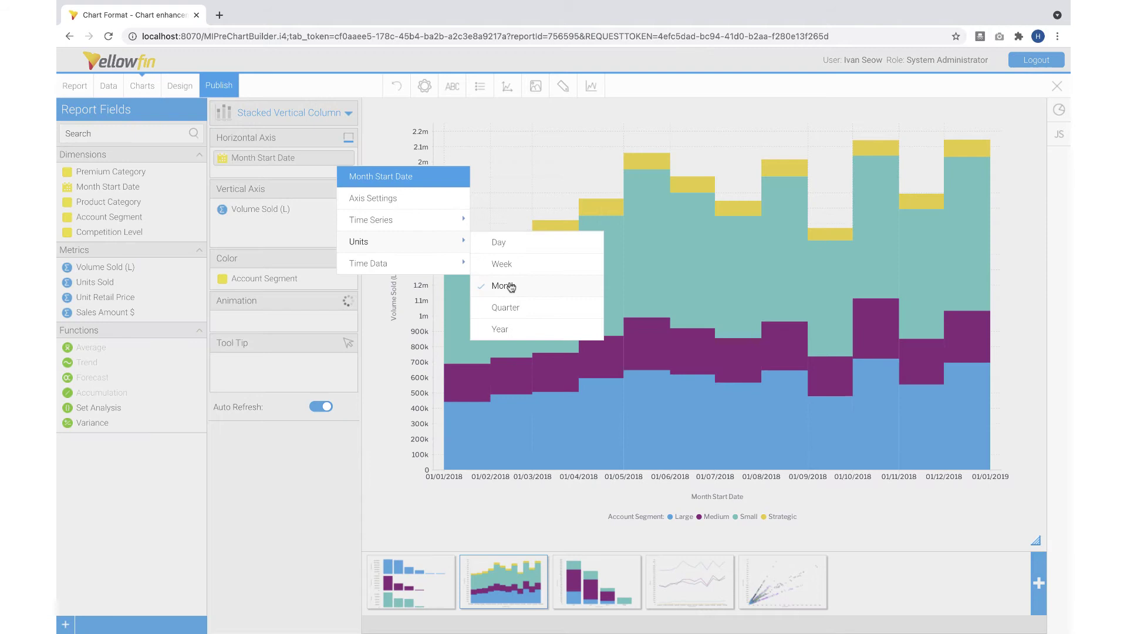
left_click(294, 216)
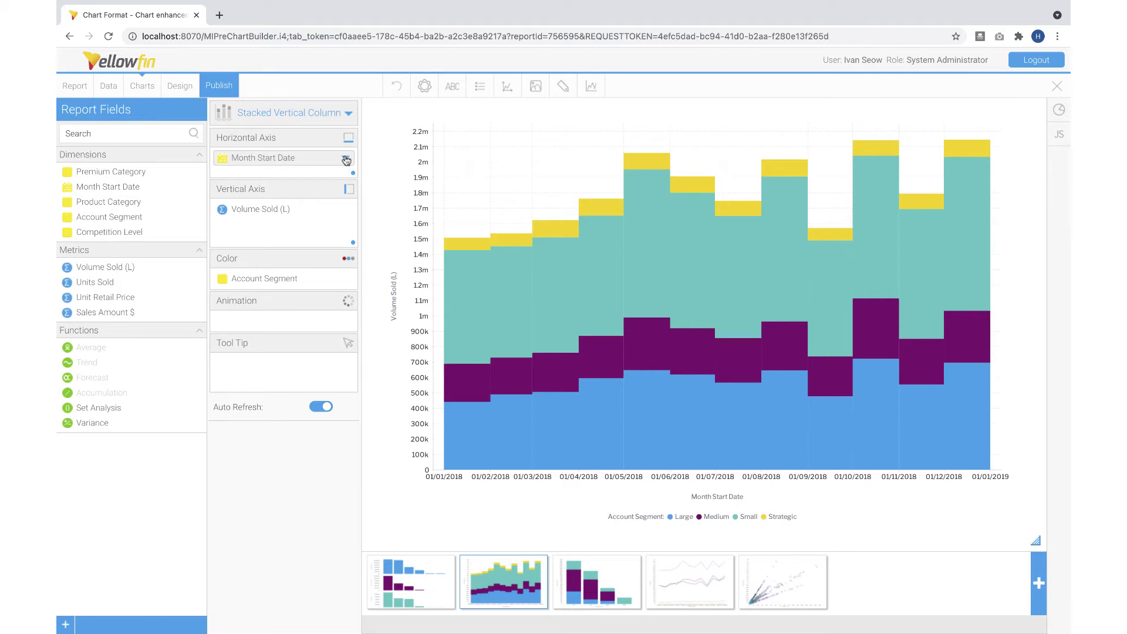
Step: Set the horizontal axis category spacing to 2 between the monthly columns
left_click(509, 87)
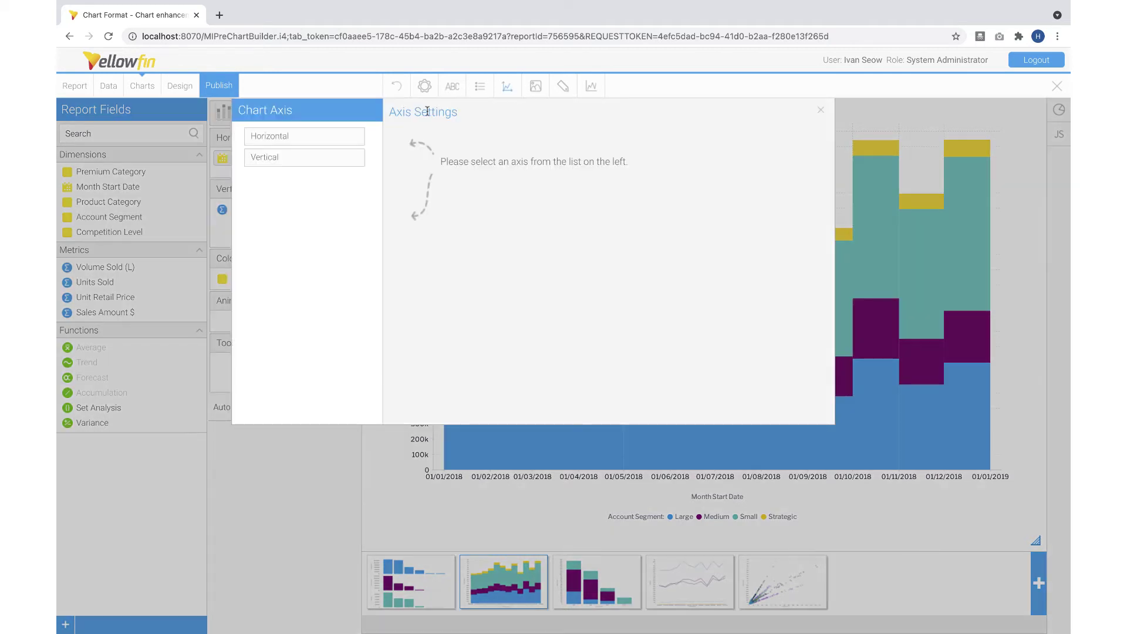
left_click(355, 135)
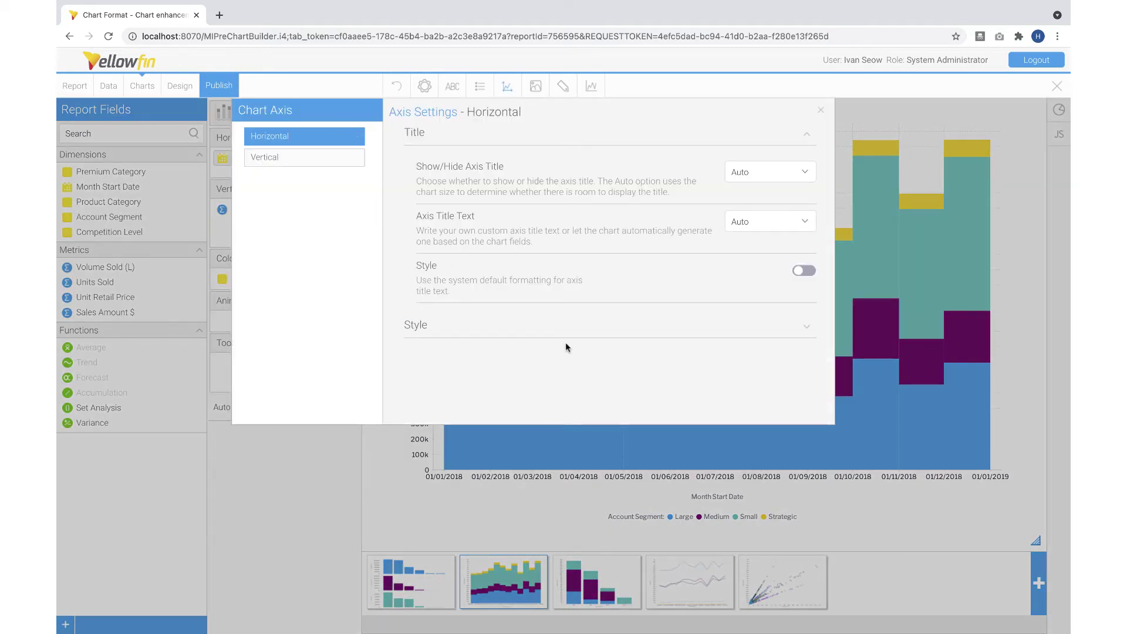
left_click(574, 326)
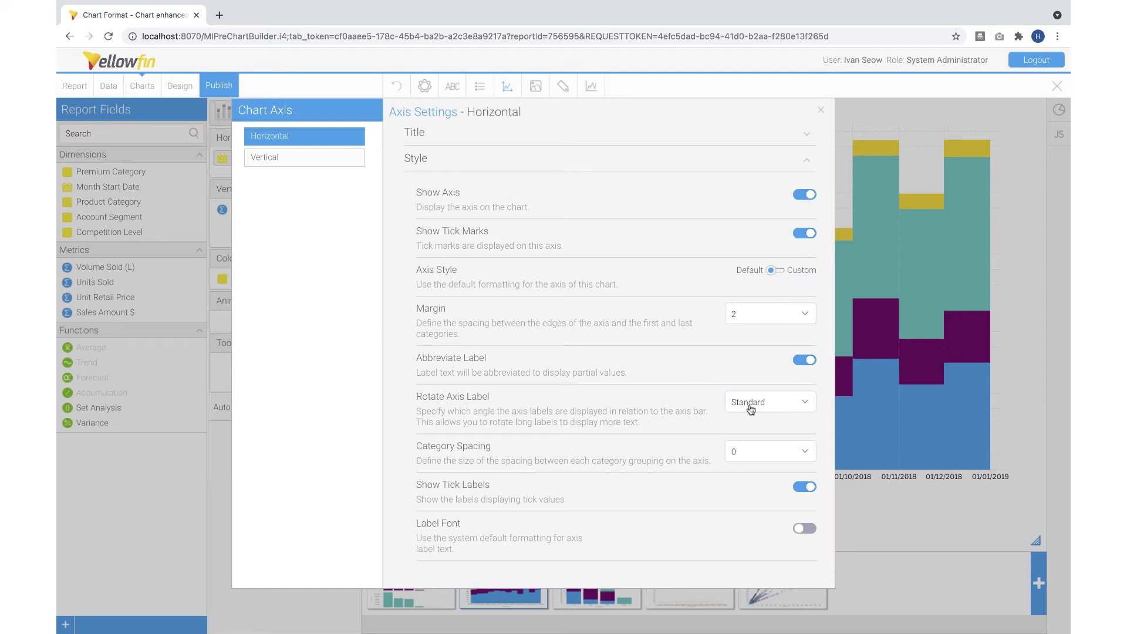
left_click(811, 453)
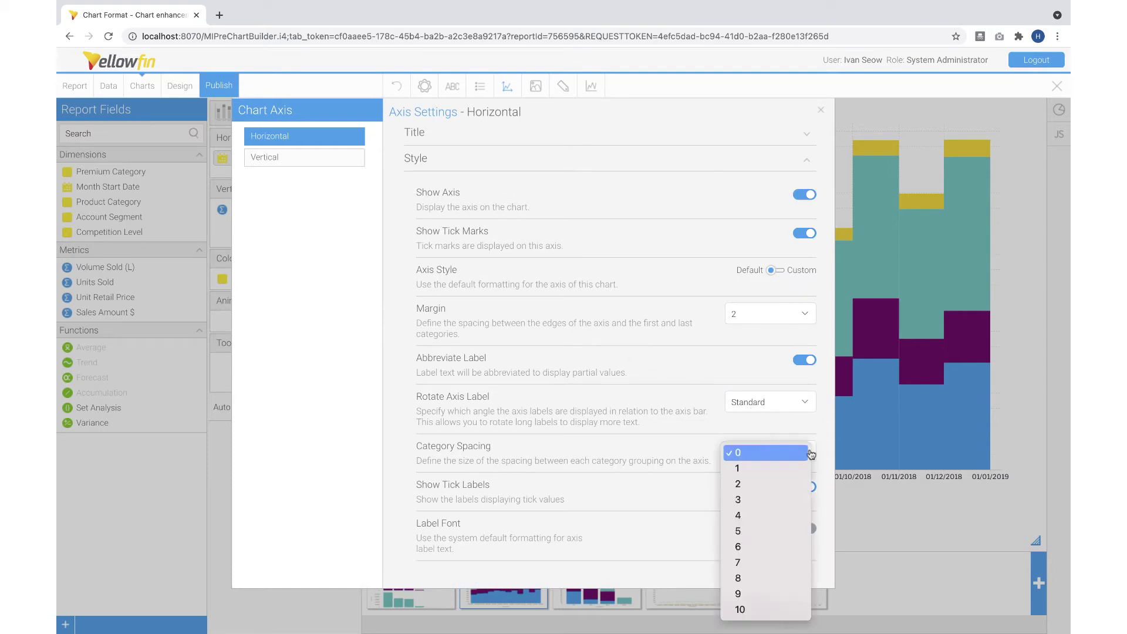
left_click(804, 485)
left_click(821, 111)
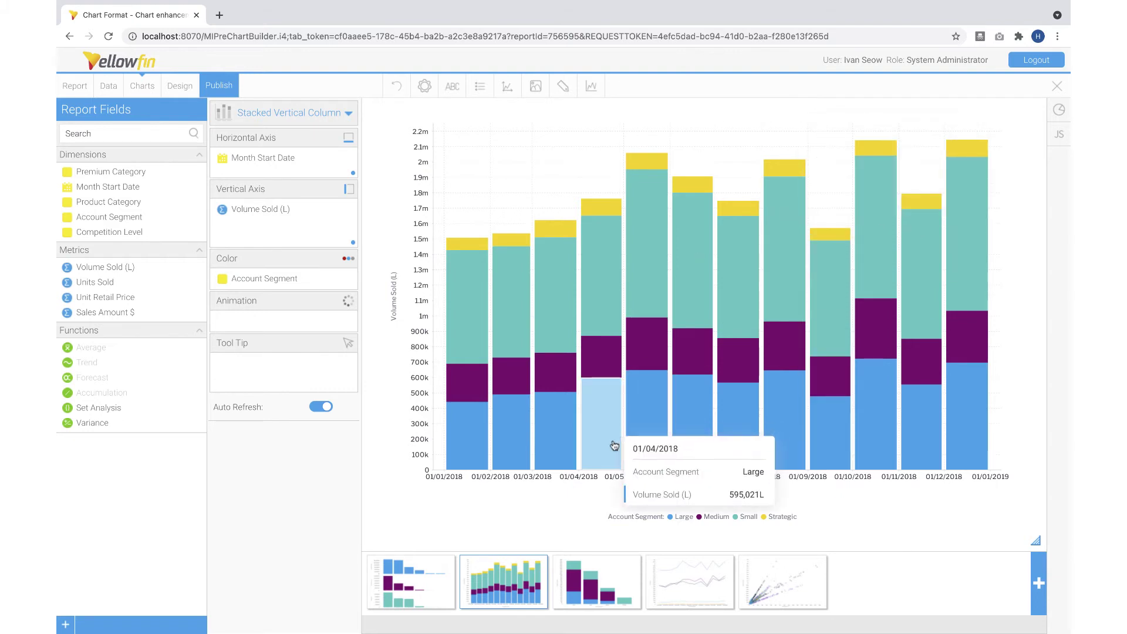
left_click(592, 583)
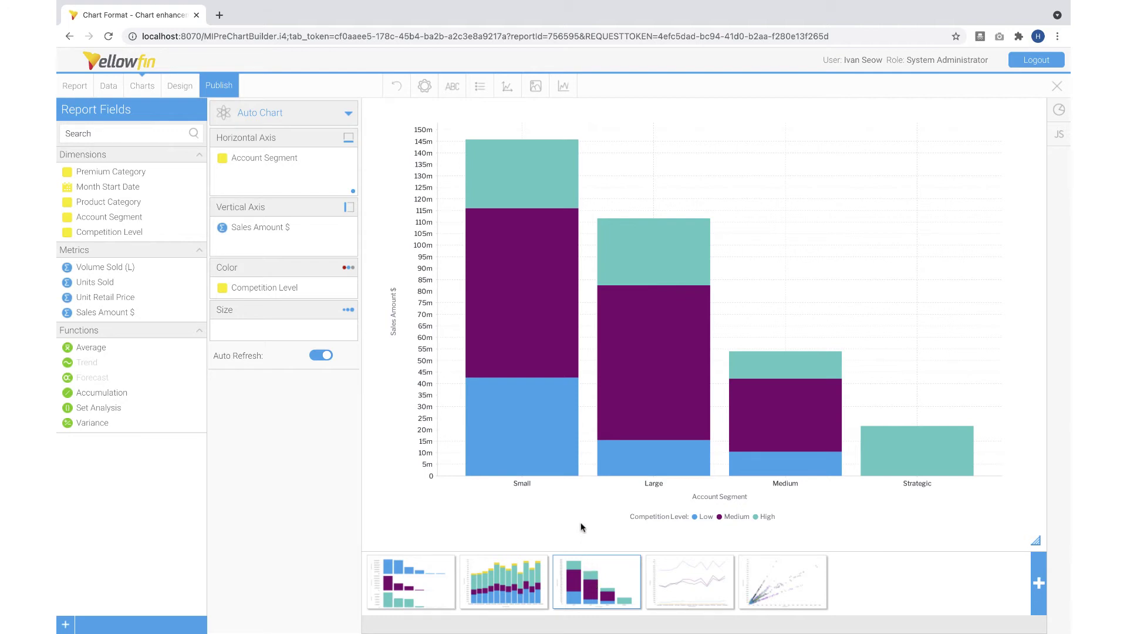
Step: Open the Sort By menu for the third chart's Account Segment field
mouse_move(795, 456)
left_click(346, 160)
mouse_move(426, 225)
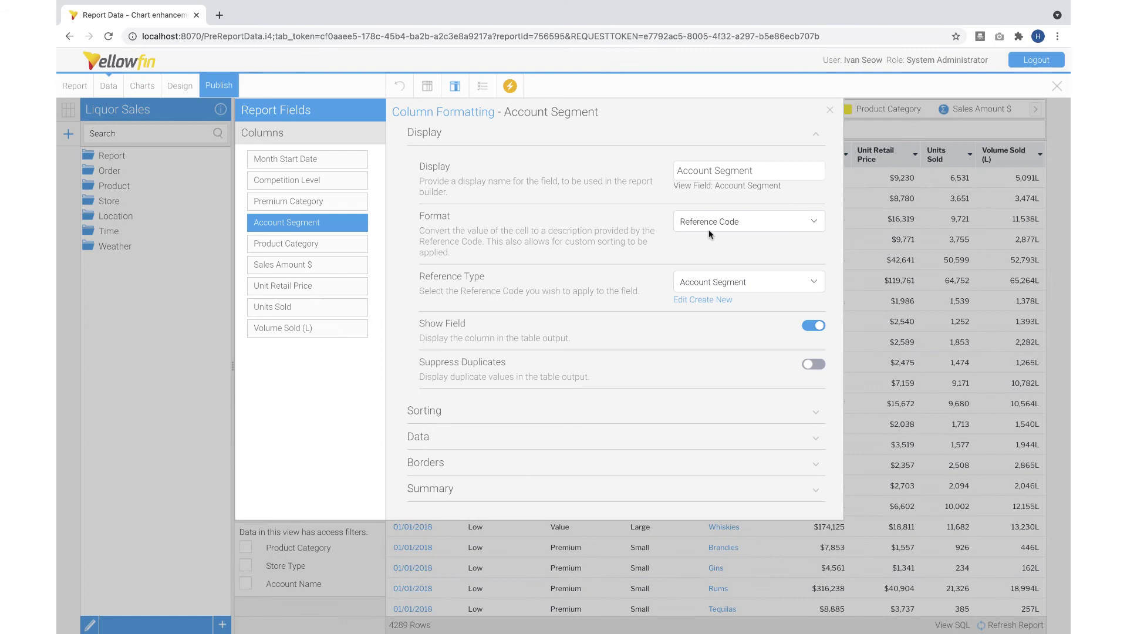
Step: Edit the Account Segment reference code and review its custom sort order on the Values tab
left_click(691, 300)
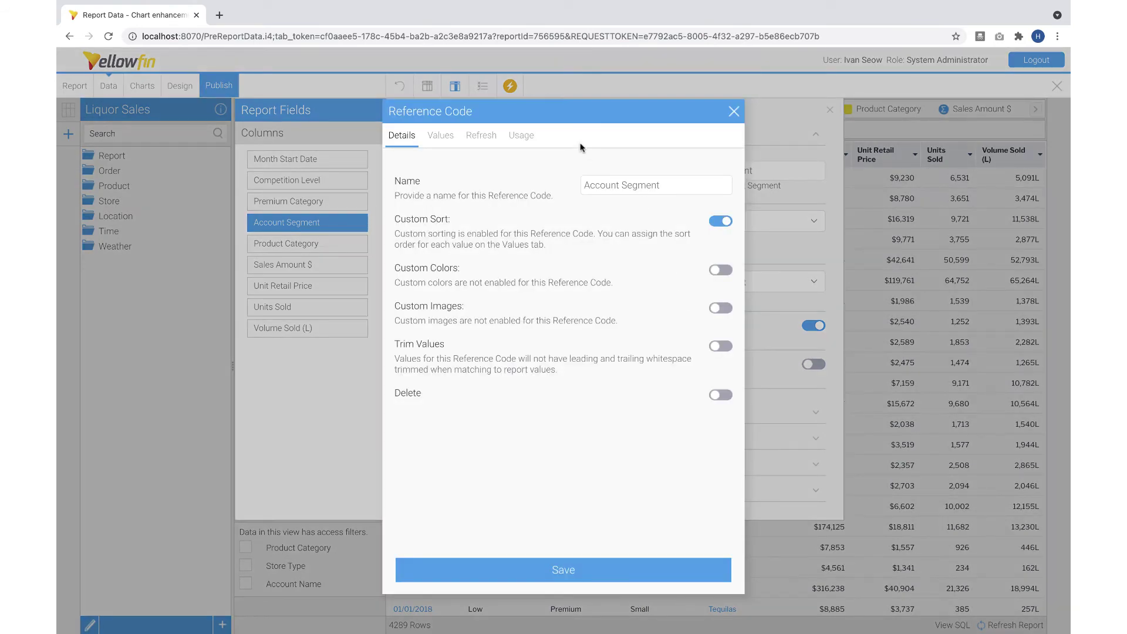
left_click(439, 138)
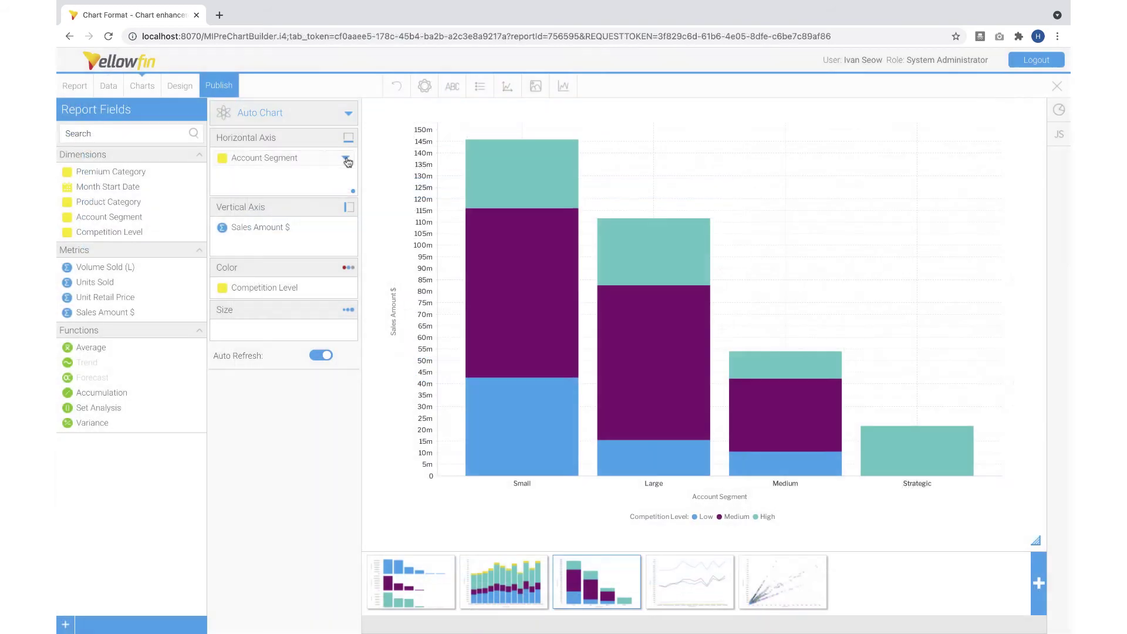
Step: Sort the Account Segment columns by their reference code sequence
left_click(346, 159)
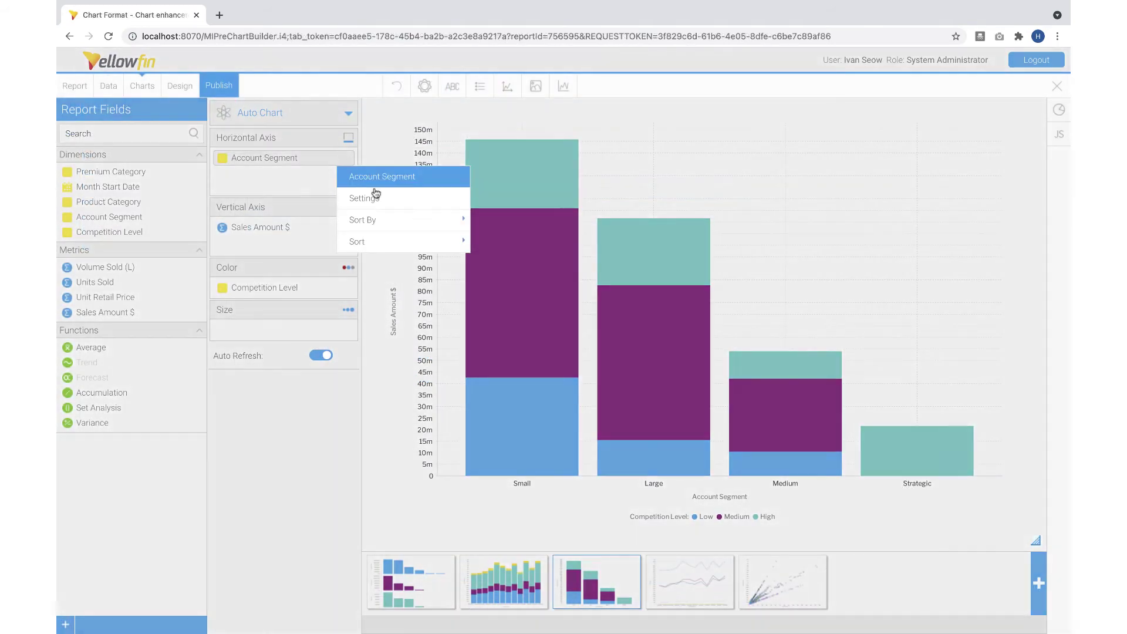
mouse_move(460, 221)
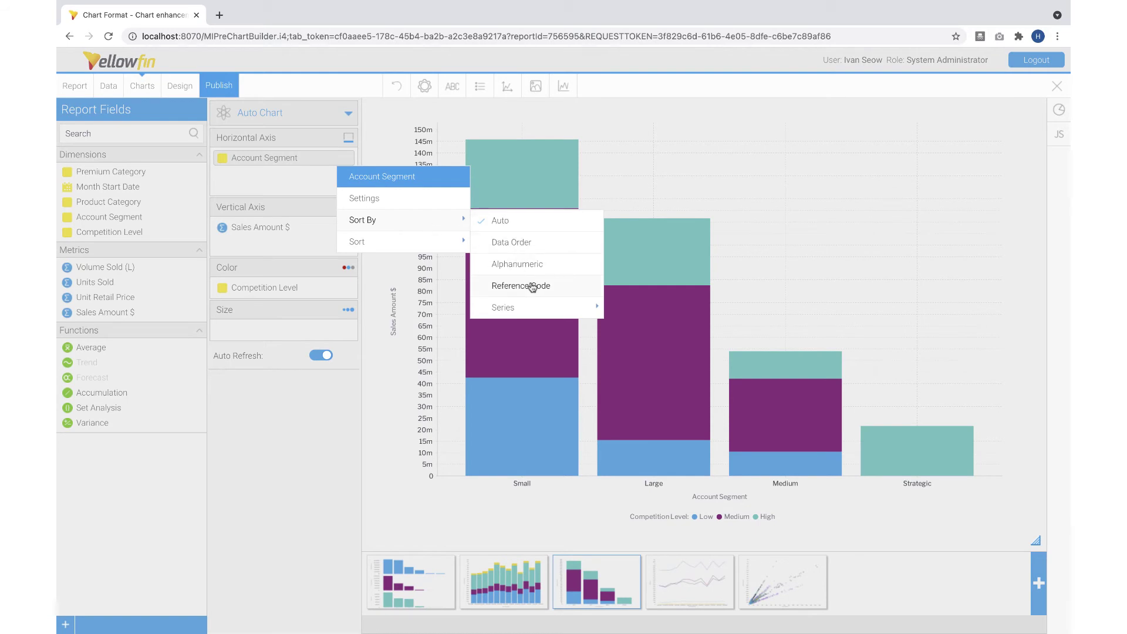
left_click(563, 289)
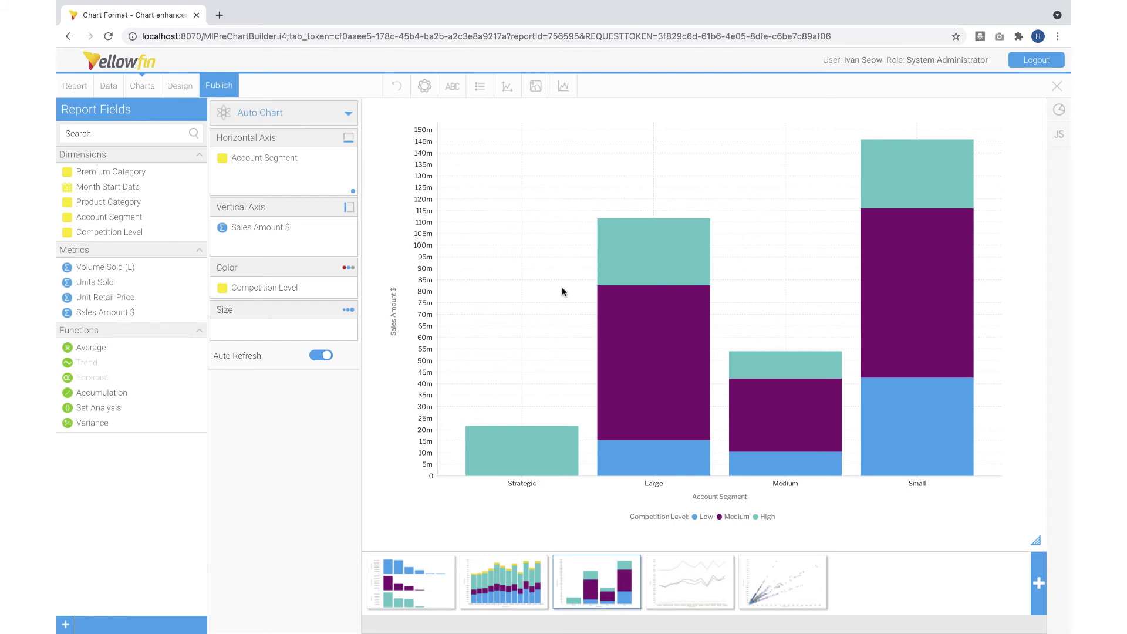
Step: Sort Account Segment ascending so columns run Small, Medium, Large, Strategic
left_click(346, 159)
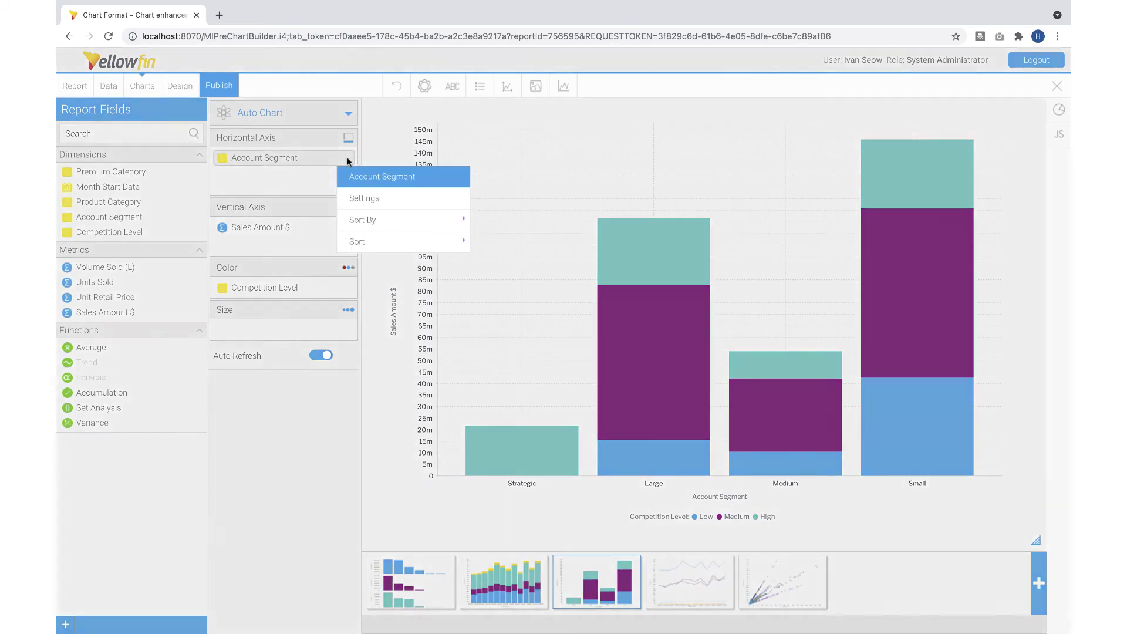
mouse_move(438, 238)
left_click(519, 263)
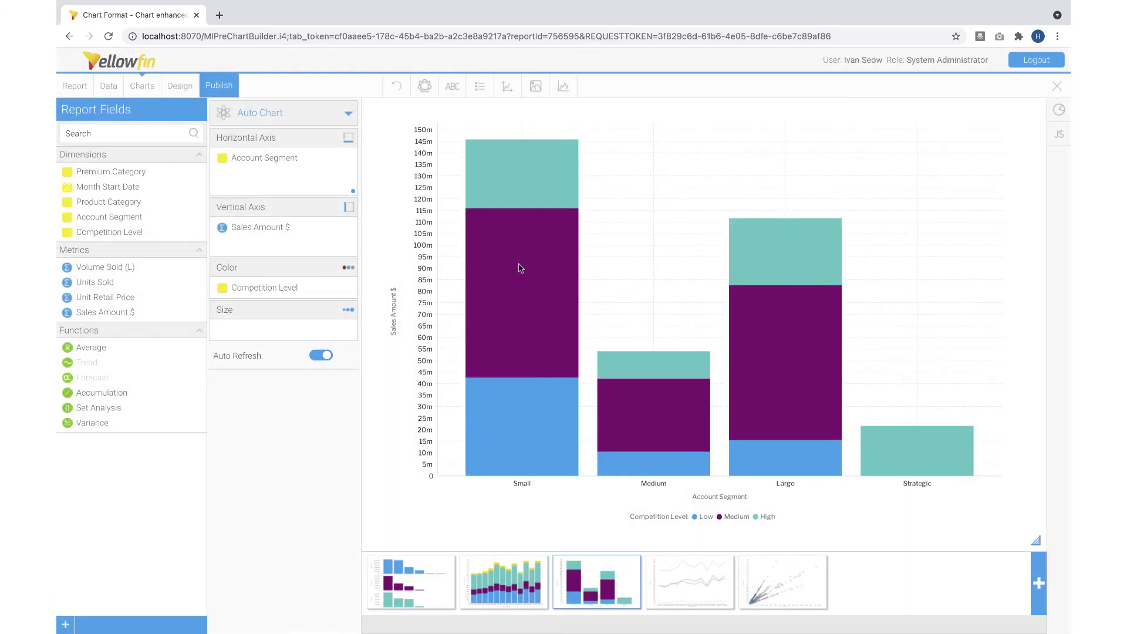
mouse_move(679, 405)
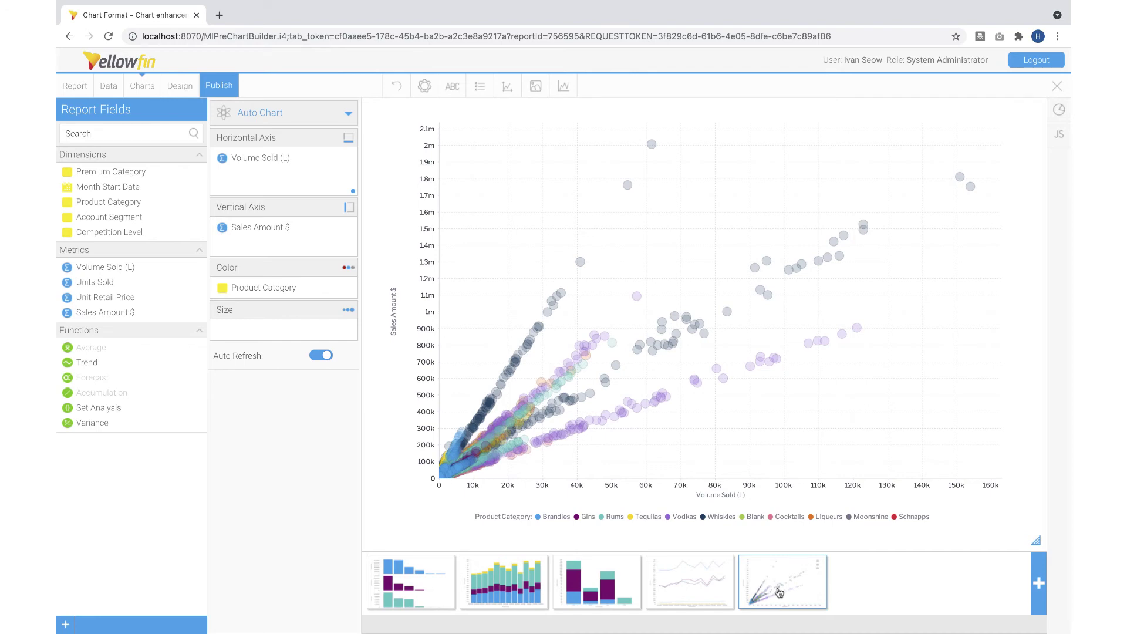
Step: Shrink the Sales Amount $ versus Volume Sold (L) scatter chart on the Design canvas
left_click(180, 86)
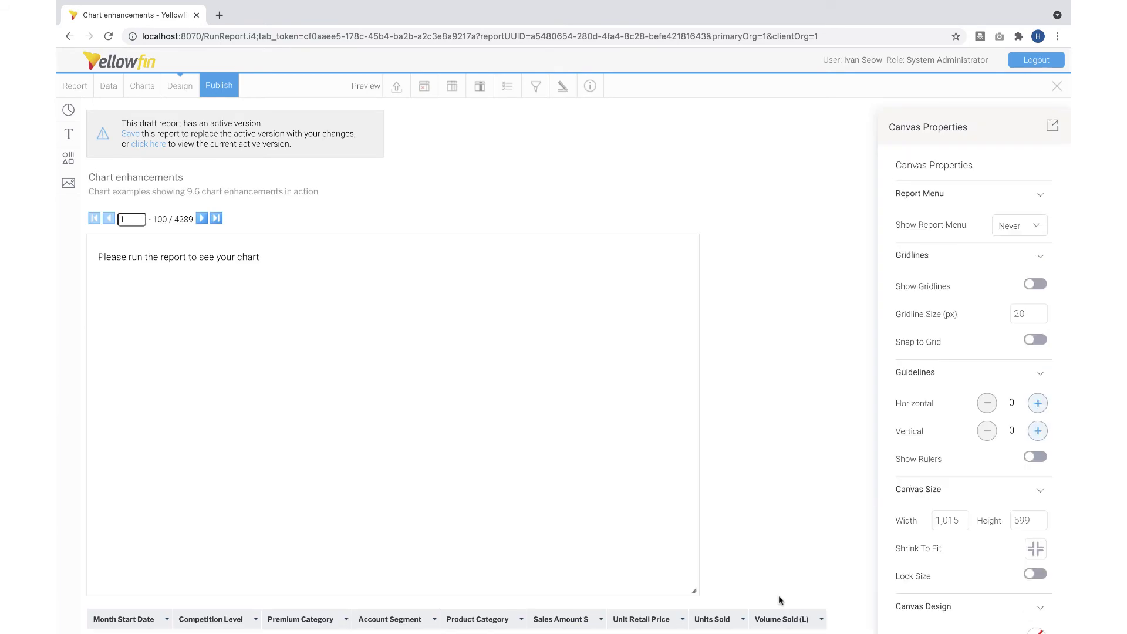
left_click_drag(648, 574, 391, 399)
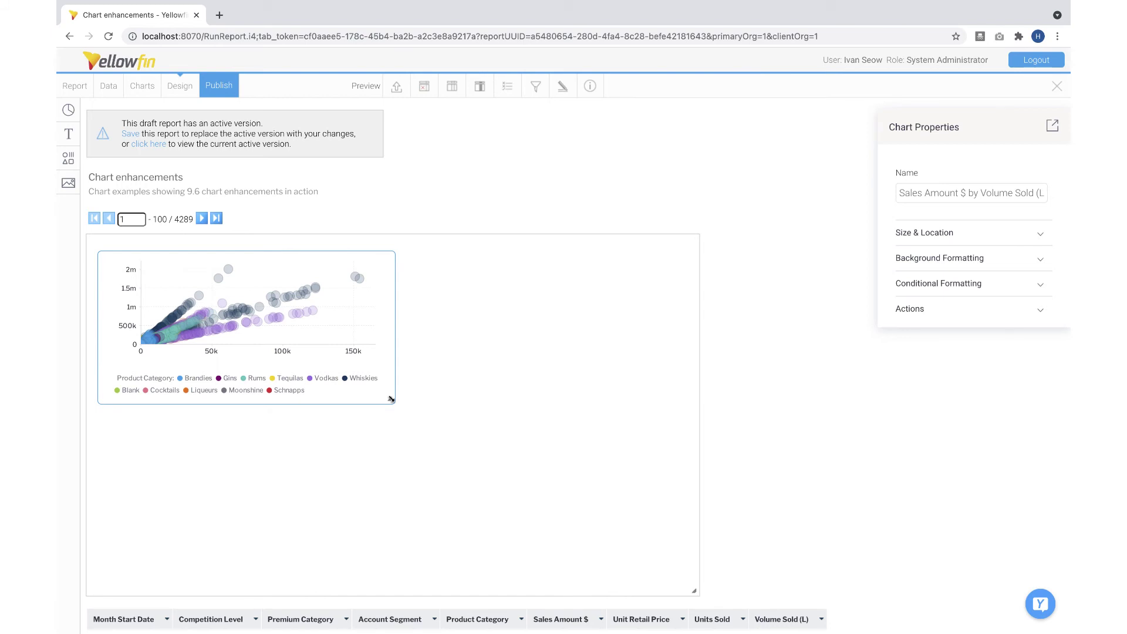
left_click(144, 86)
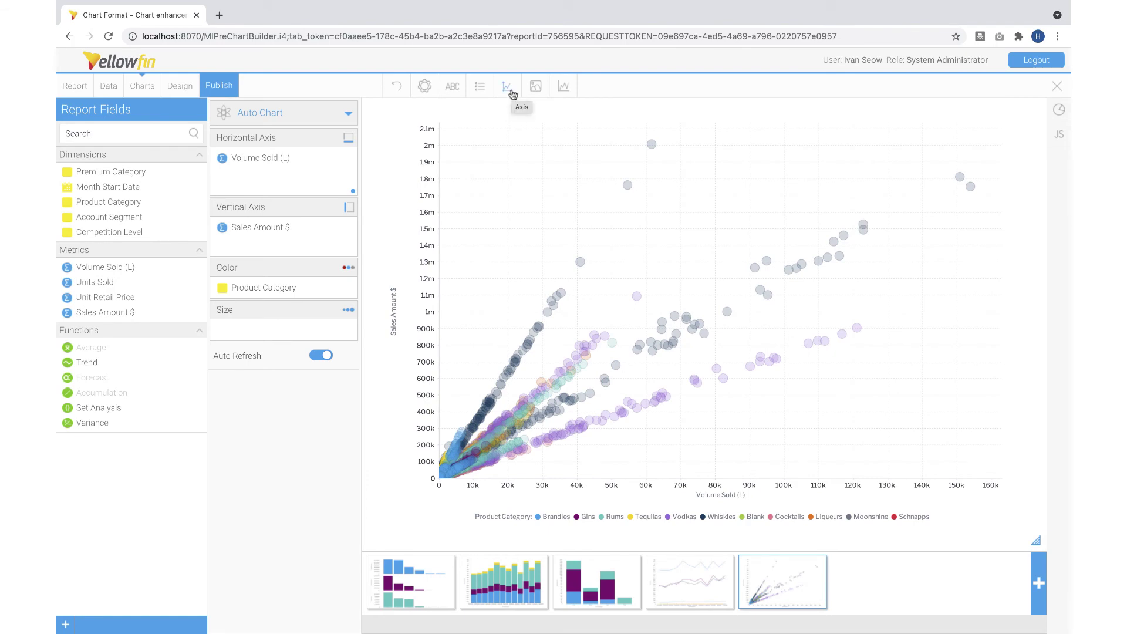
Step: Set the scatter chart's vertical axis title to Show
left_click(513, 92)
left_click(348, 158)
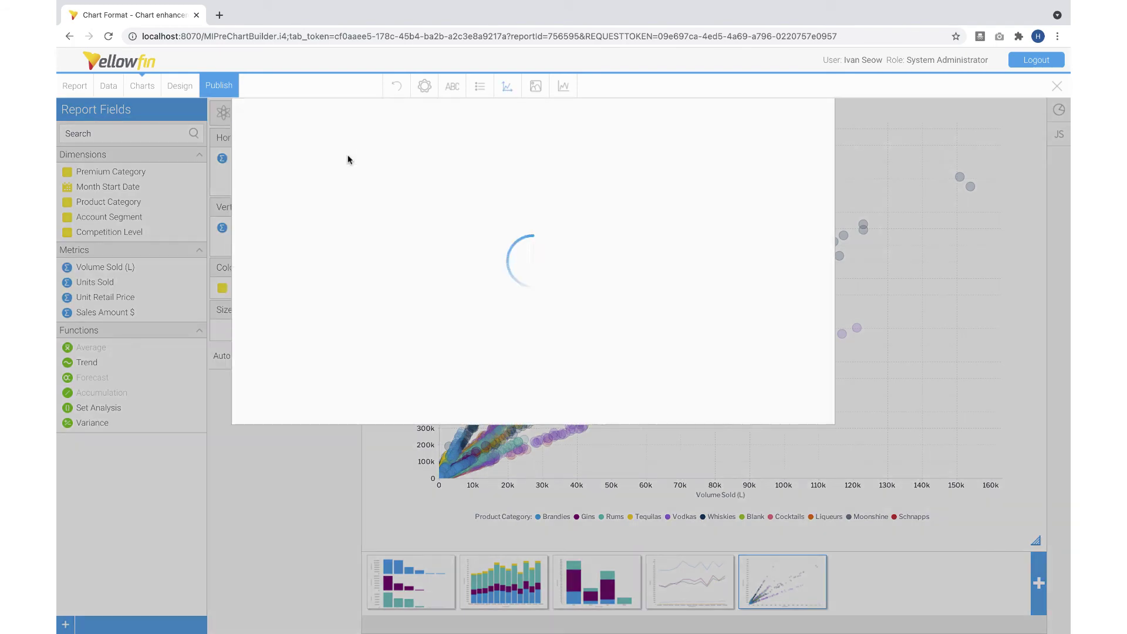
left_click(798, 172)
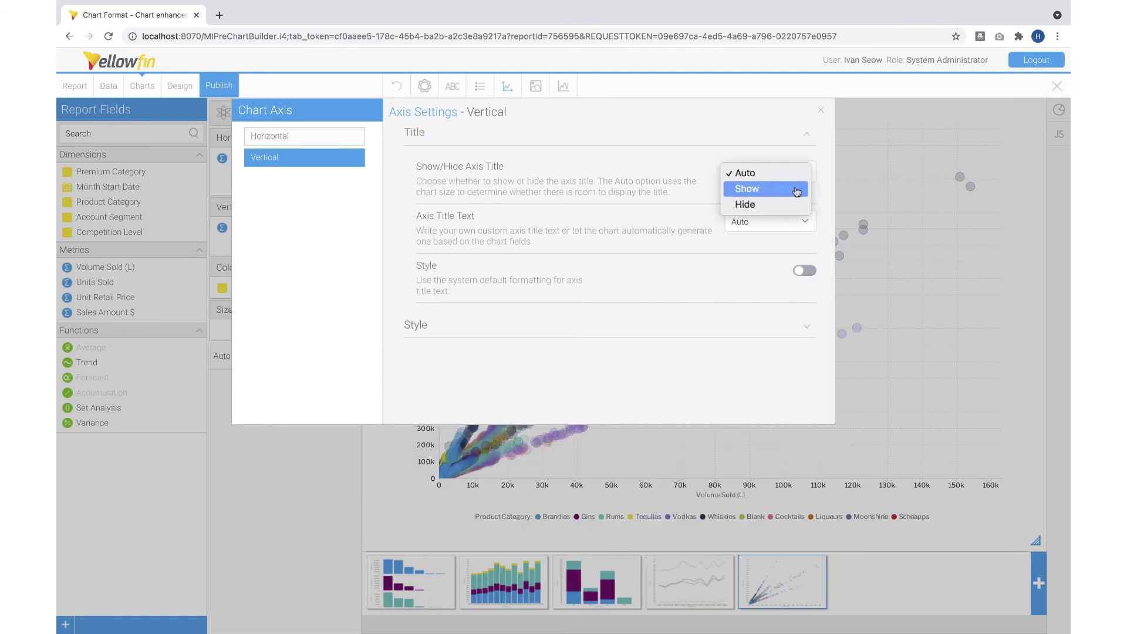
left_click(797, 189)
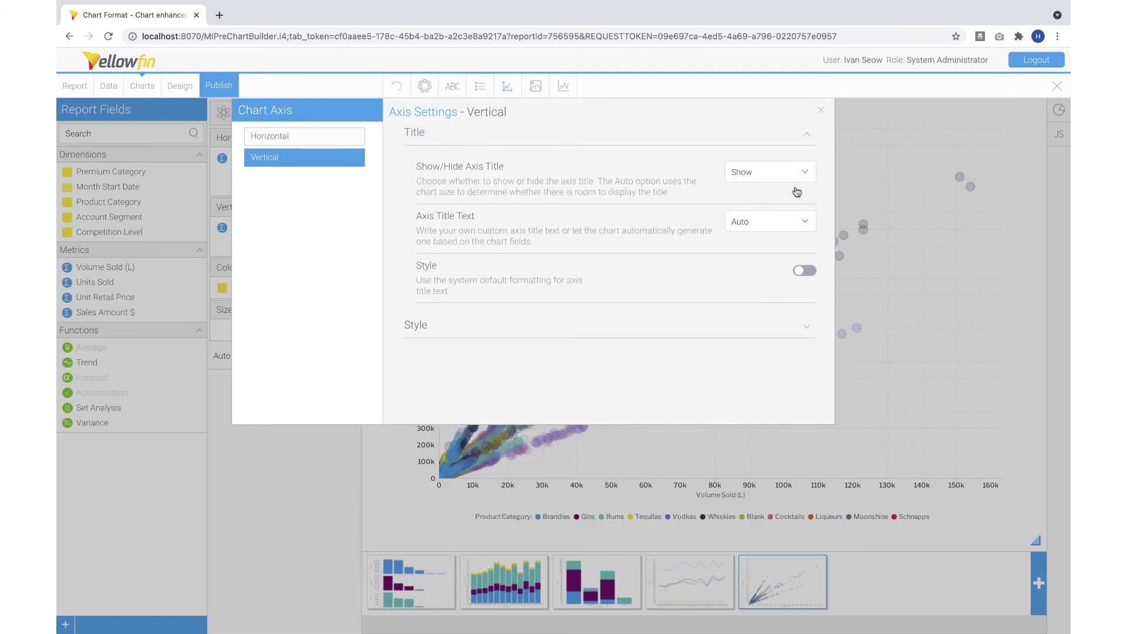
left_click(354, 136)
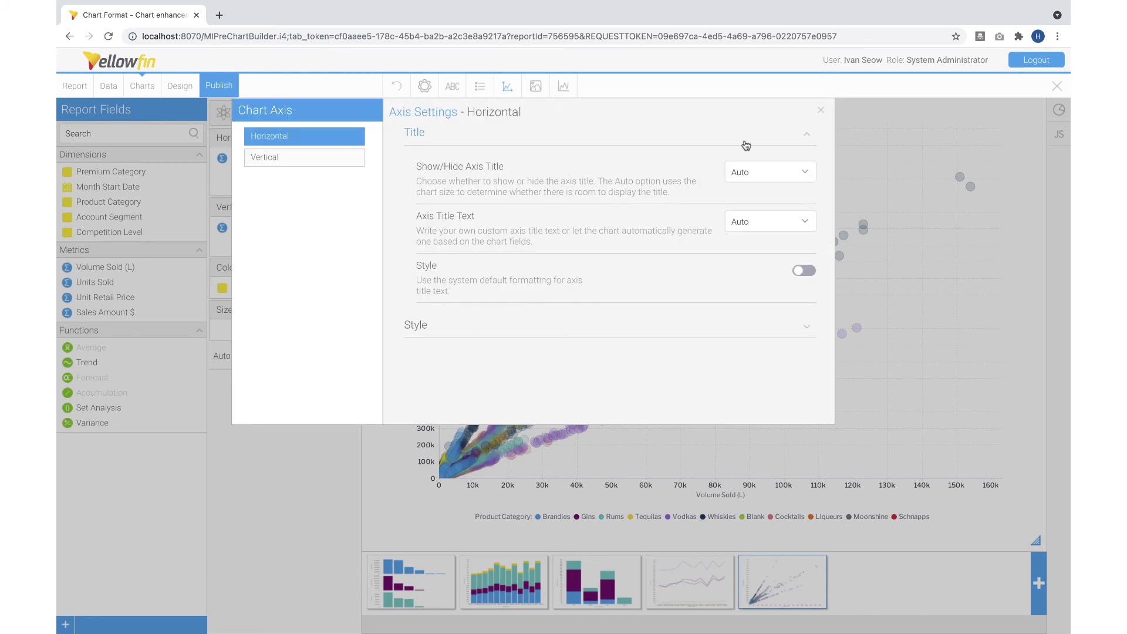
left_click(820, 111)
left_click(184, 87)
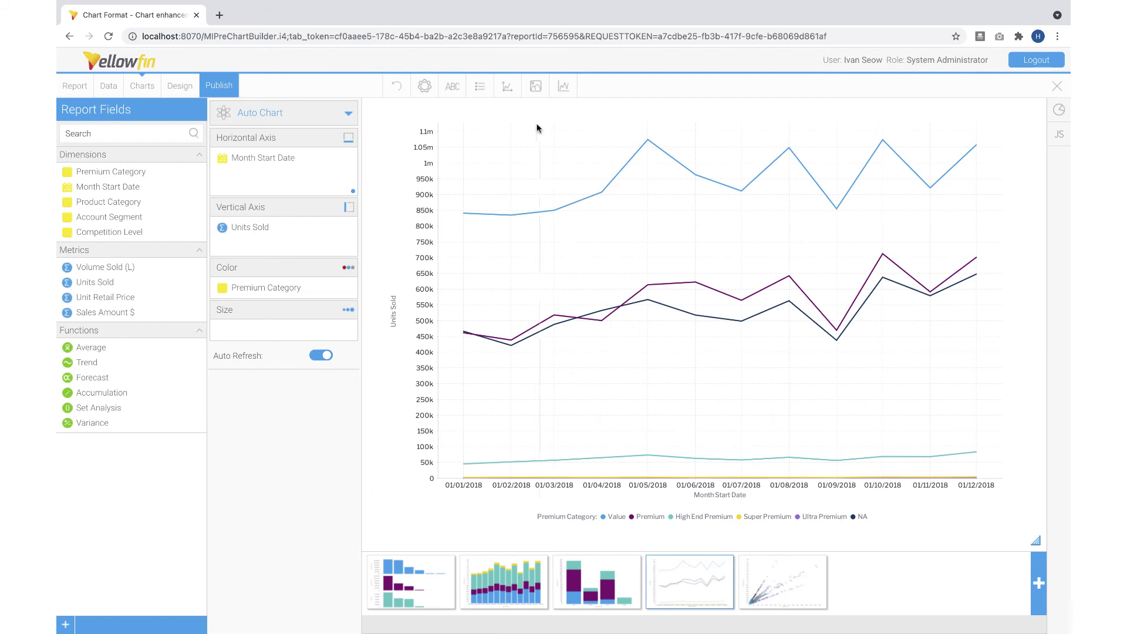
Step: Switch the Units Sold line chart's vertical axis to a Logarithmic scale
left_click(509, 88)
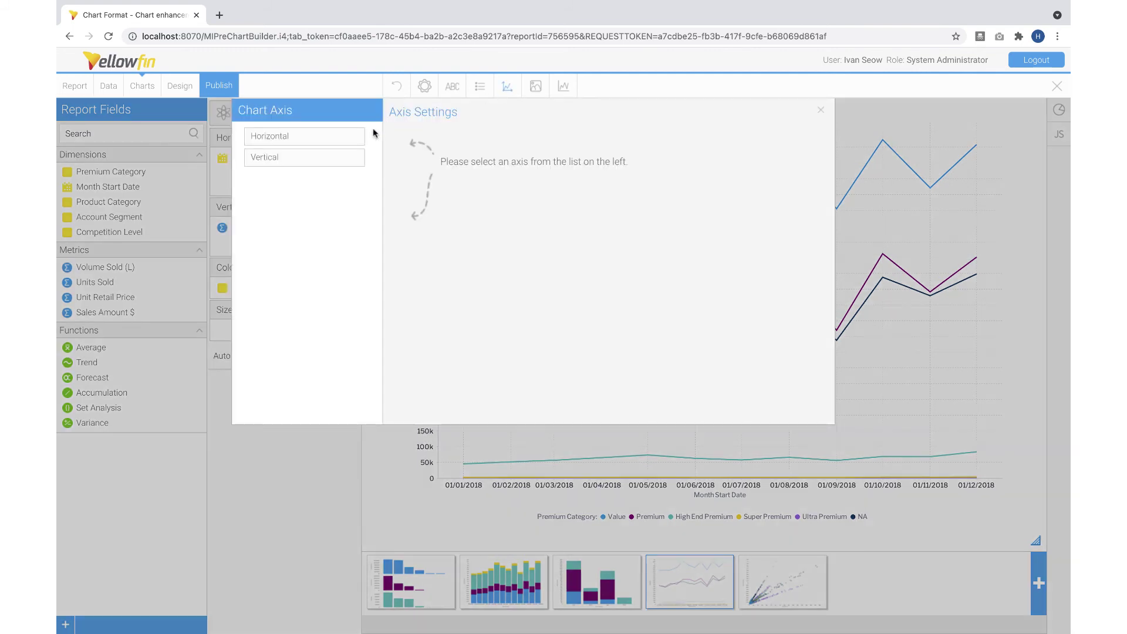
left_click(347, 155)
left_click(501, 324)
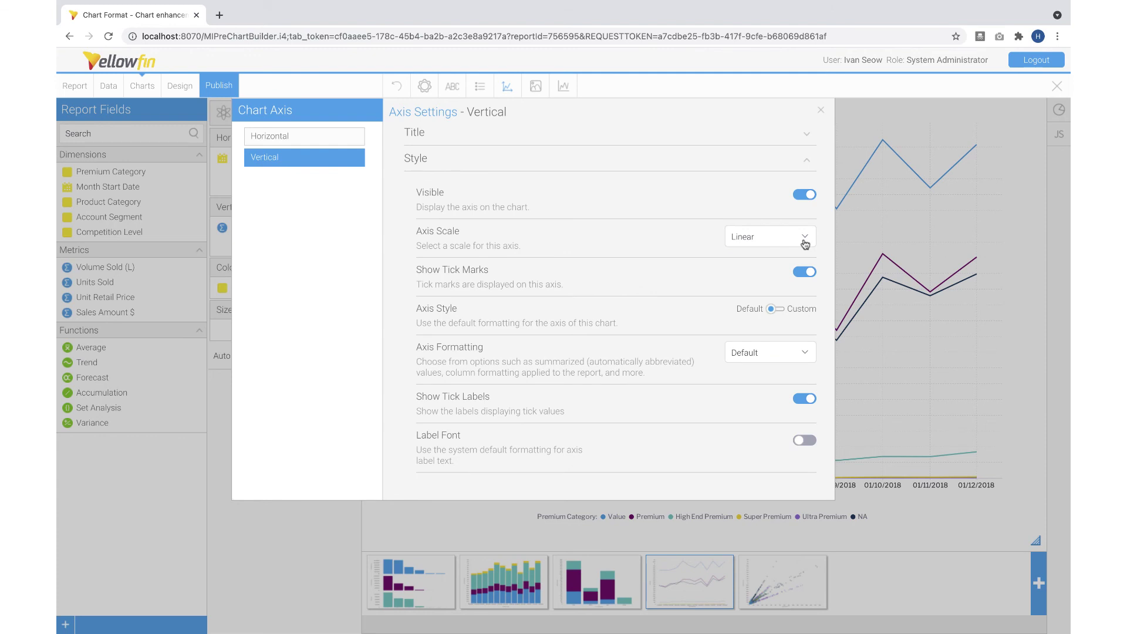
left_click(805, 245)
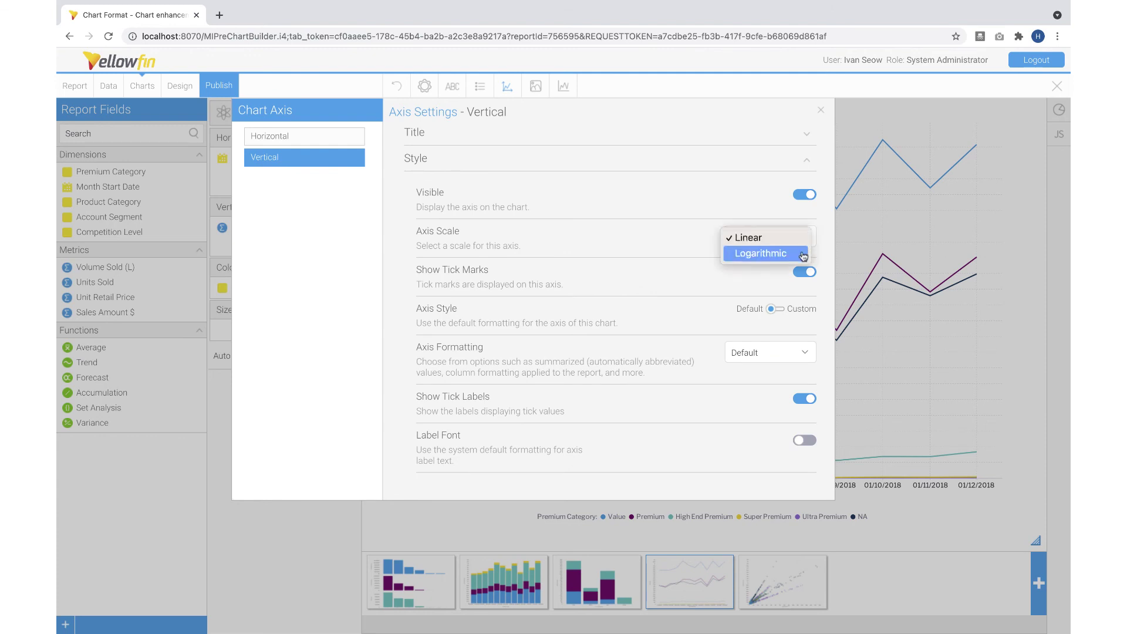
left_click(761, 253)
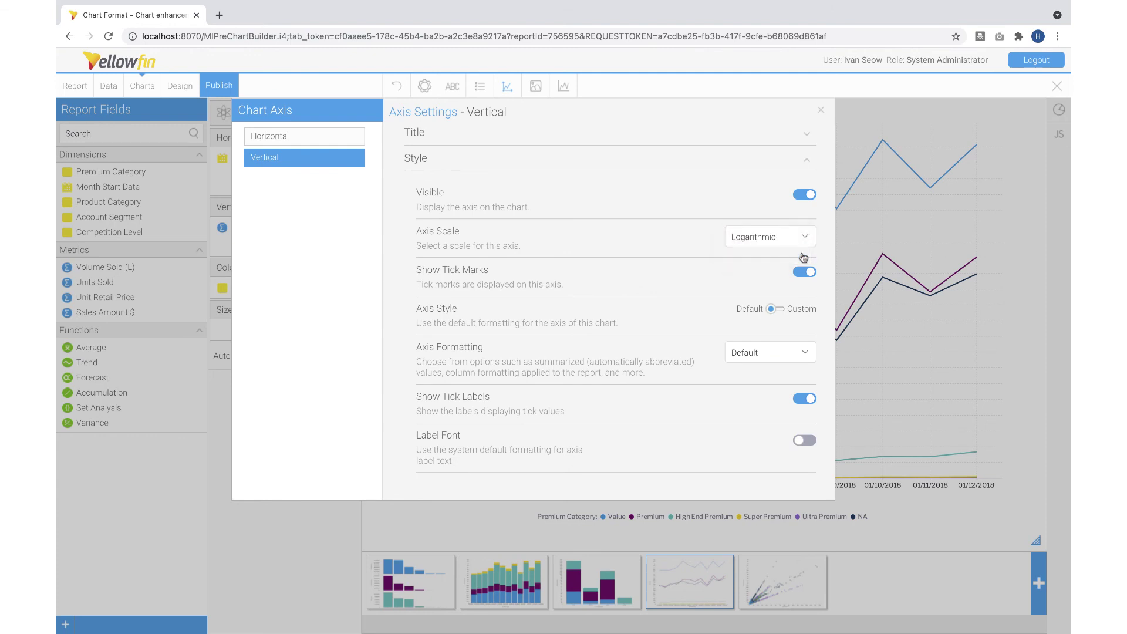
left_click(822, 109)
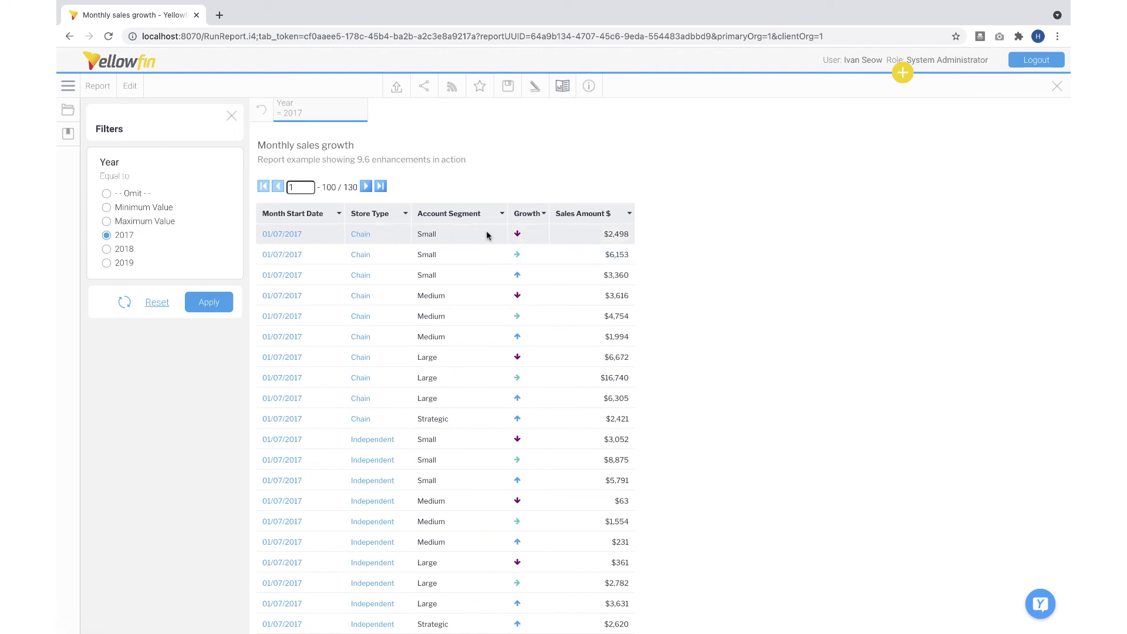
Step: Filter the report to 2018 and resubmit its broadcast with the [filter:Year] subject tag
left_click(120, 249)
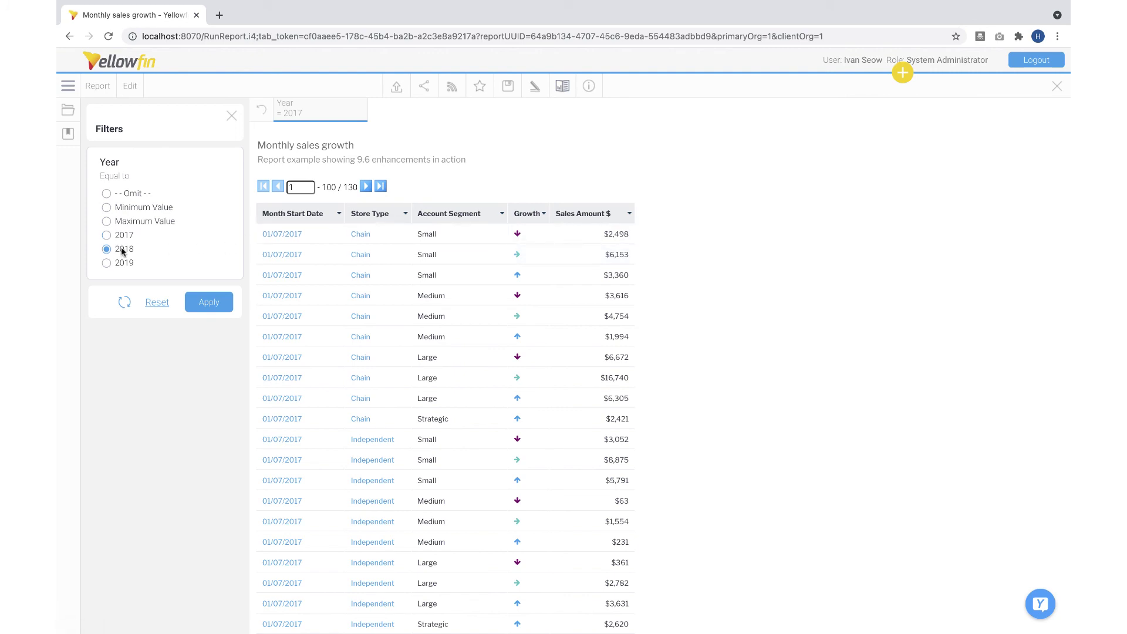
left_click(220, 304)
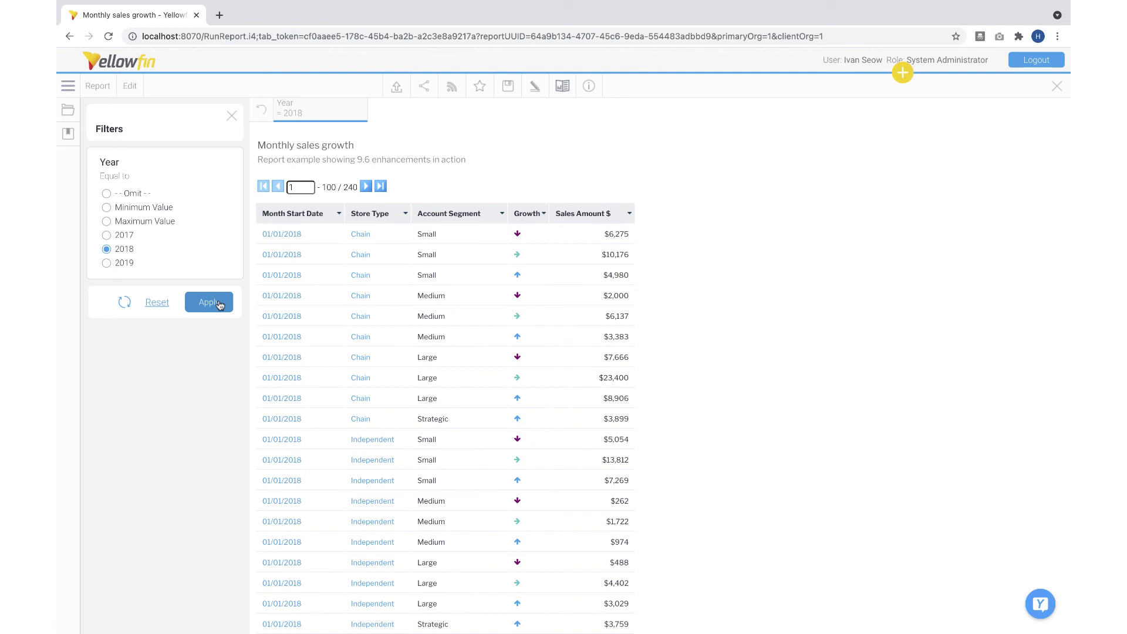
left_click(451, 86)
left_click(627, 144)
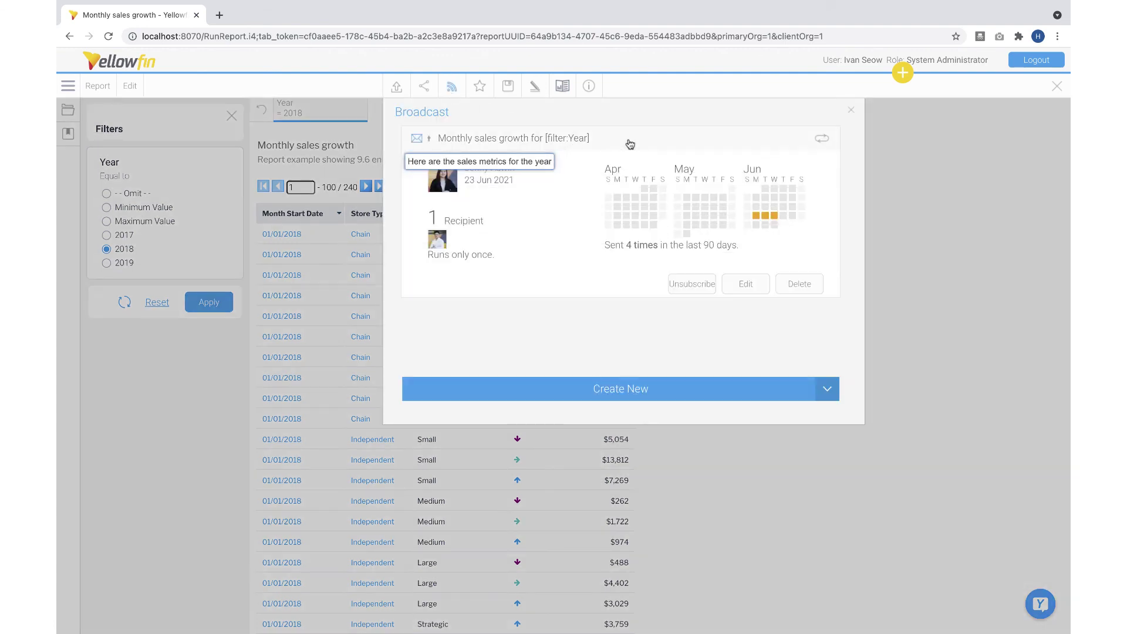
left_click(746, 284)
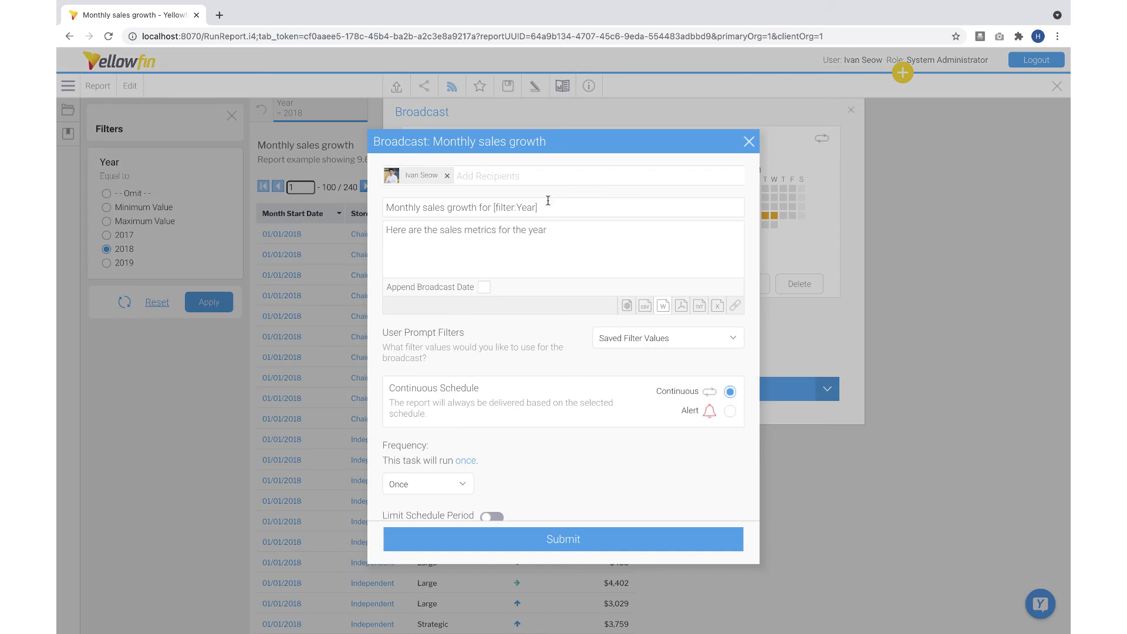
left_click_drag(547, 206, 492, 208)
left_click(625, 537)
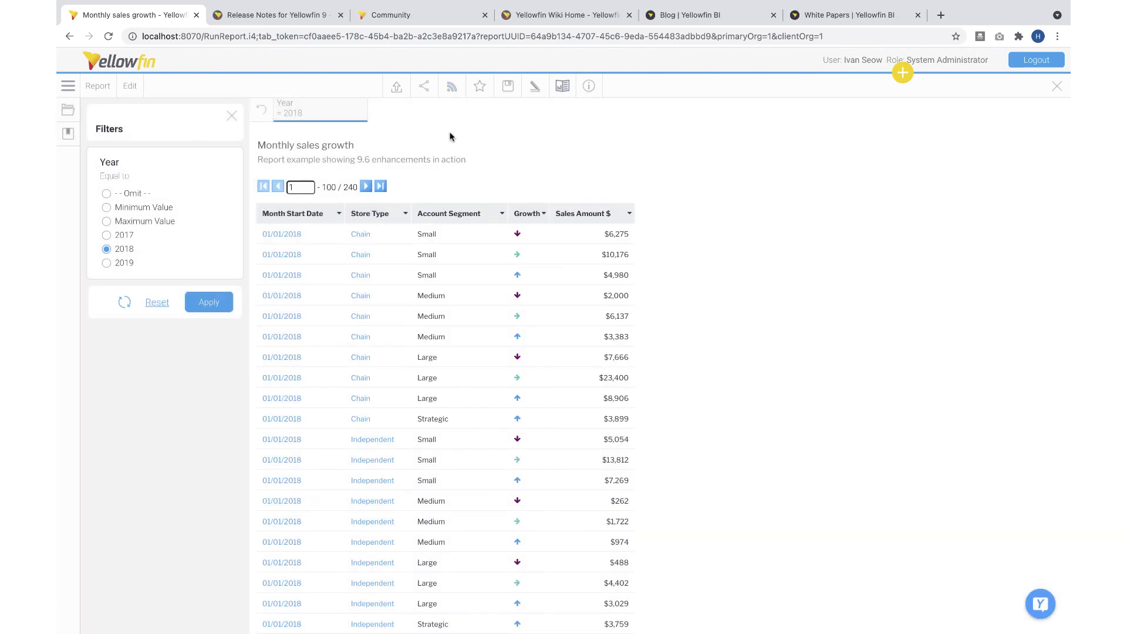
Step: Browse the Yellowfin 9 Release Notes, Community, Wiki Home and Blog, ending on White Papers
left_click(314, 18)
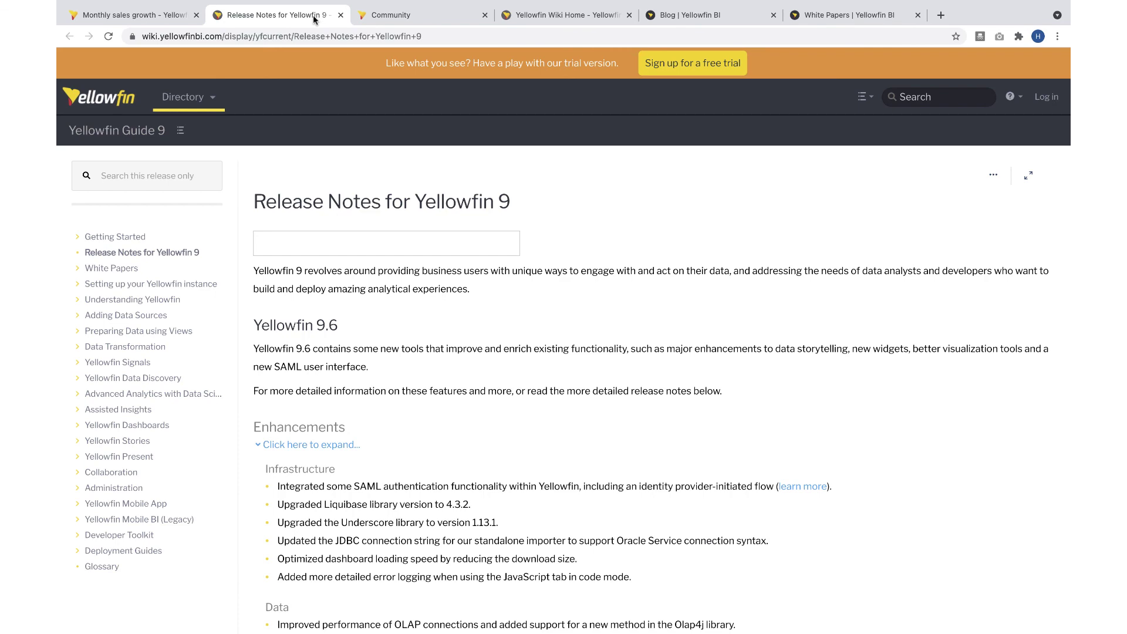
left_click(428, 17)
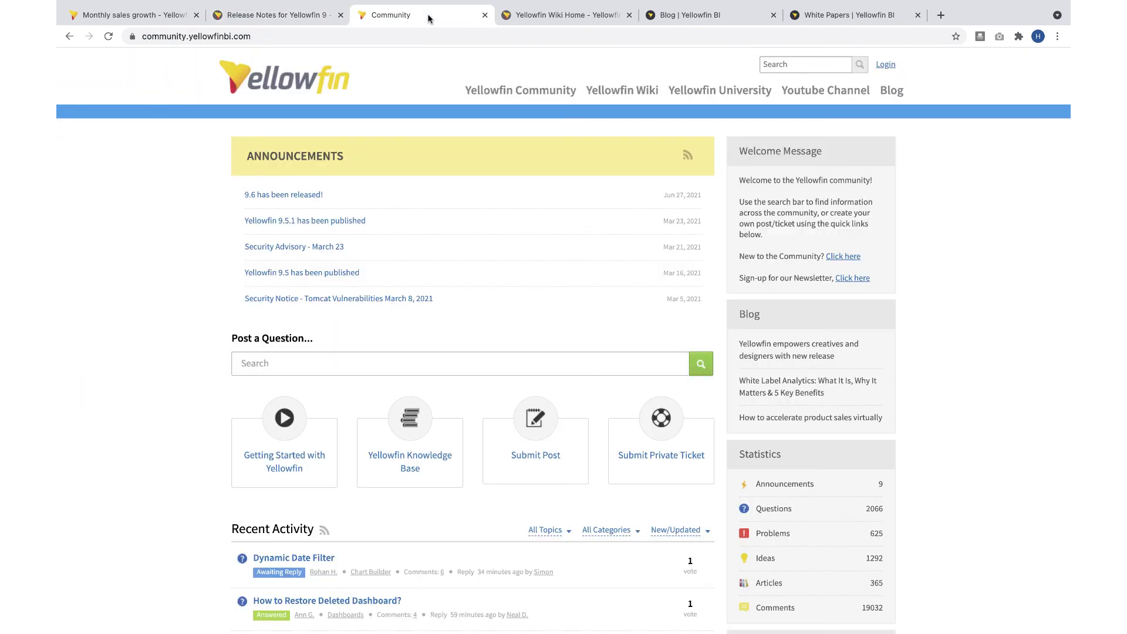
left_click(544, 18)
left_click(697, 17)
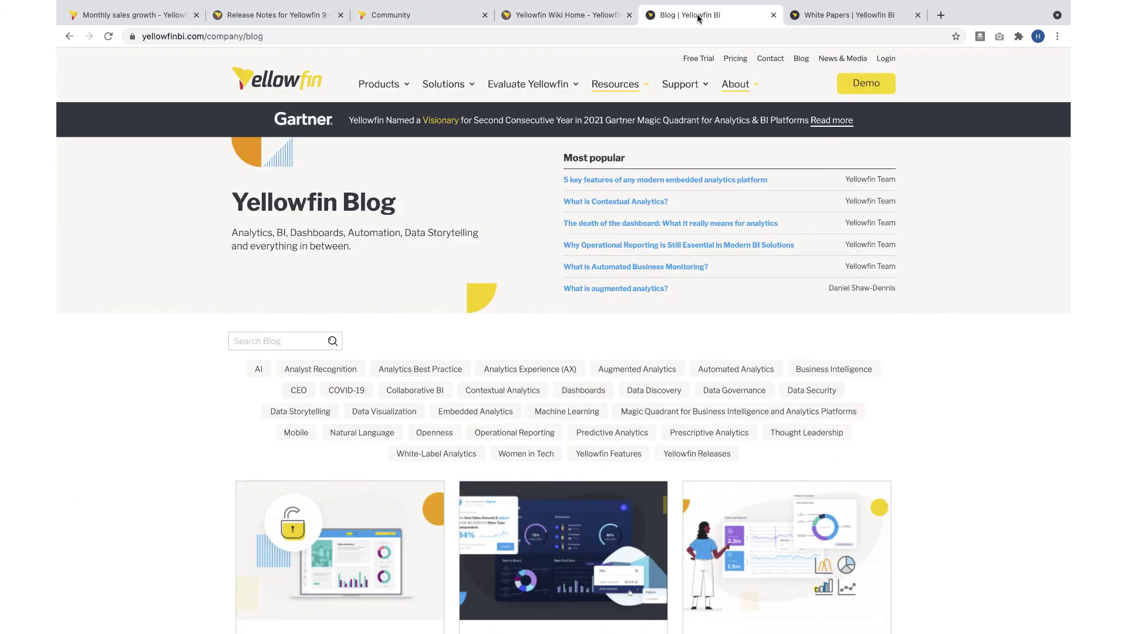
left_click(861, 17)
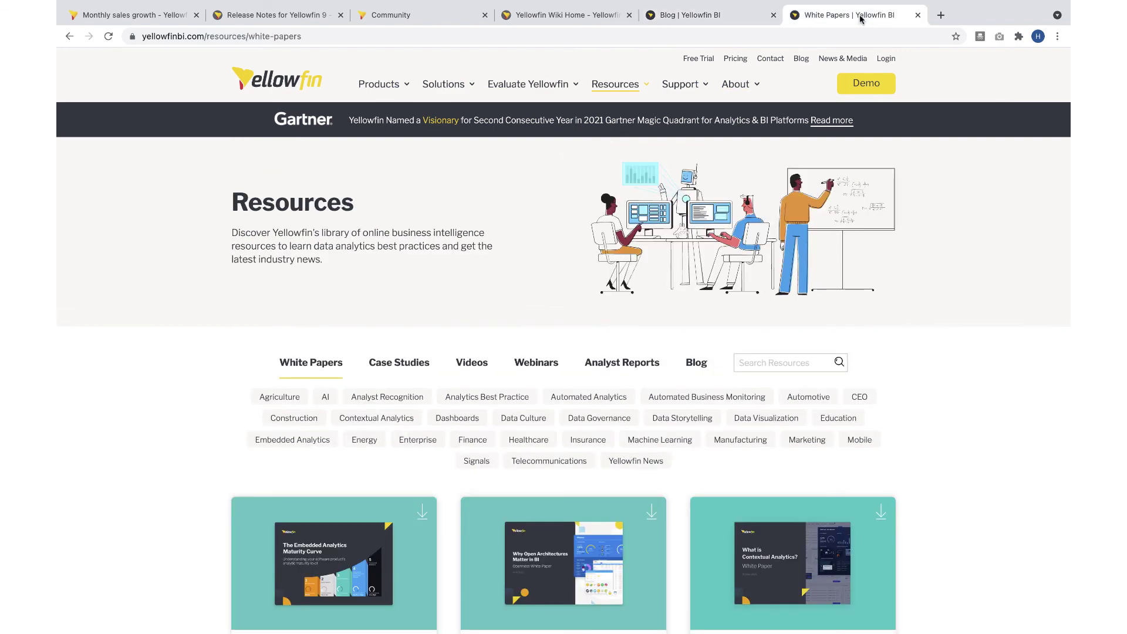